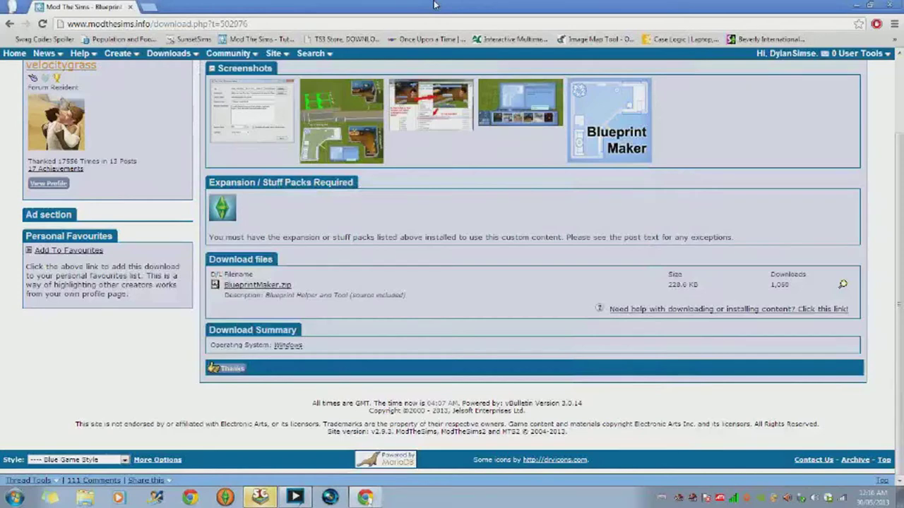
Step: Review the Blueprint Maker overview and locate BlueprintMaker.zip among its download files
scroll(429, 204, "up", 2)
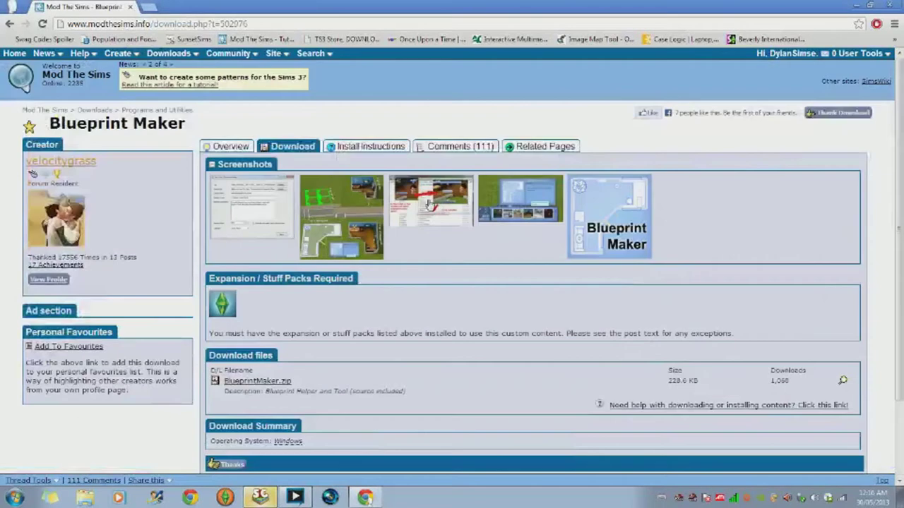
left_click(228, 147)
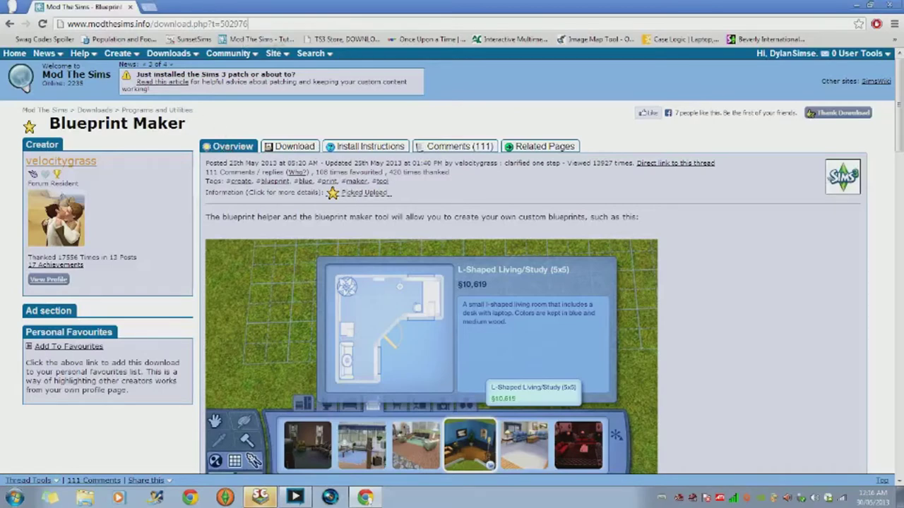
key("ctrl+l")
left_click(291, 124)
left_click(300, 147)
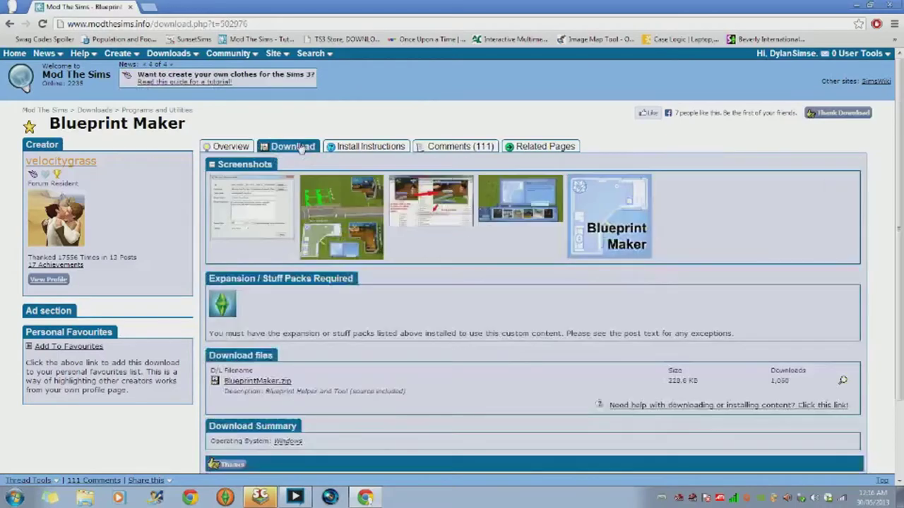
scroll(266, 237, "down", 3)
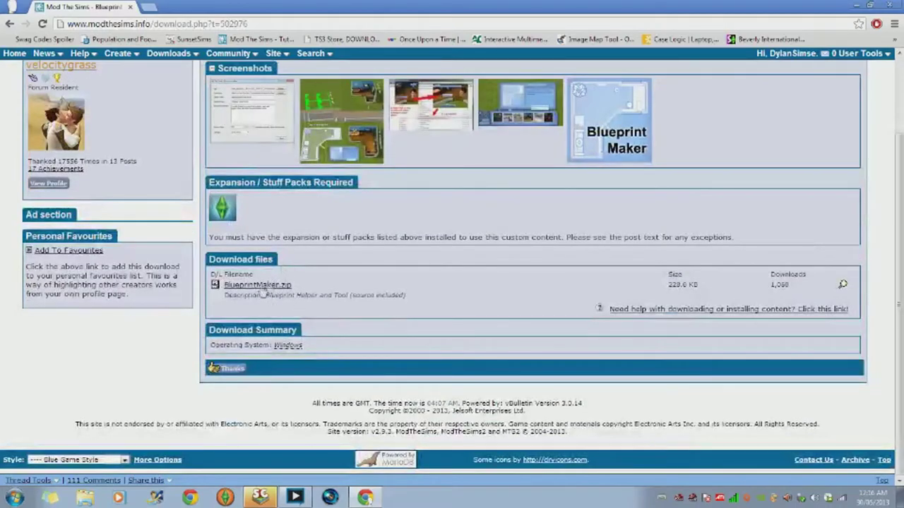
Step: Clear the desktop by minimizing the browser and broadcasting windows and closing the SimCity launcher
left_click(856, 6)
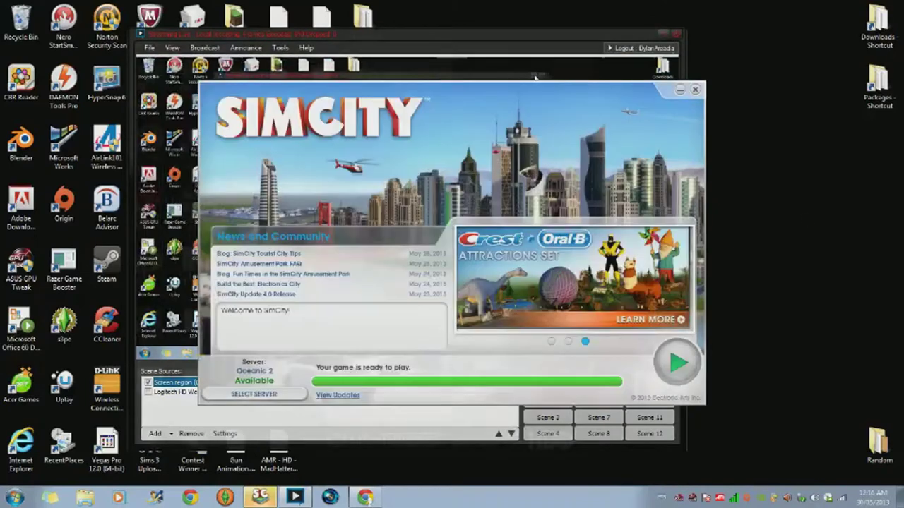
left_click(664, 34)
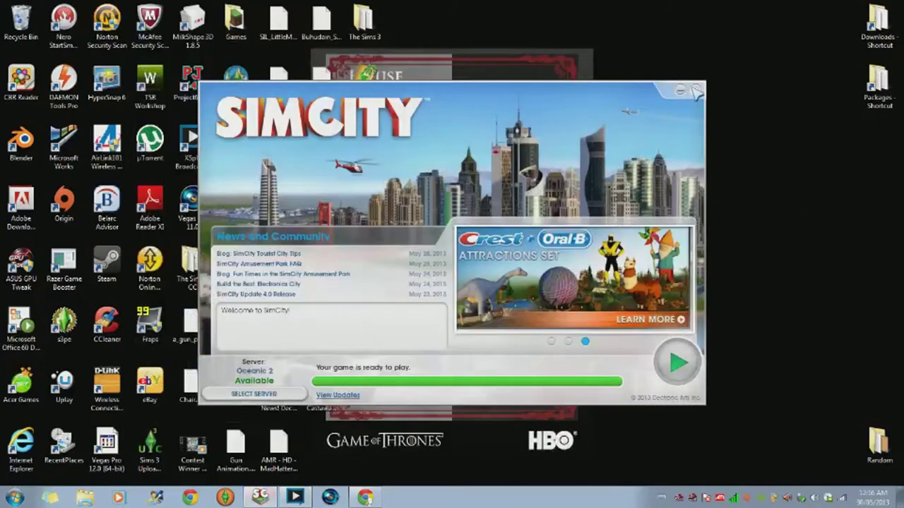
left_click(694, 90)
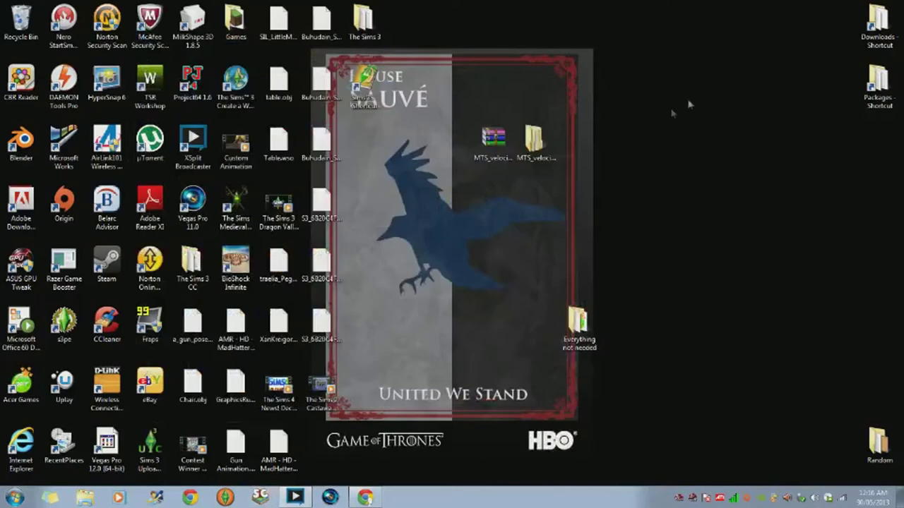
Step: Inspect the contents of the downloaded BlueprintMaker archive and the already extracted folder, closing both windows
double_click(494, 143)
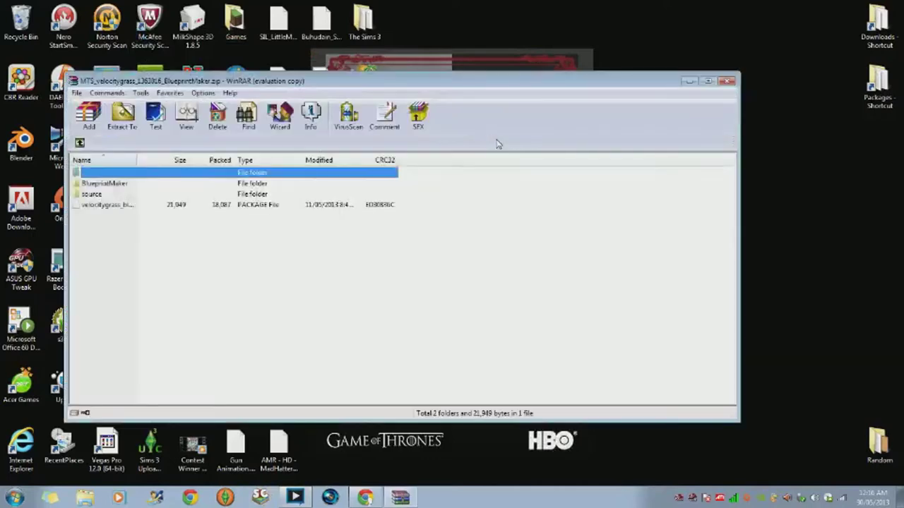
left_click_drag(128, 255, 92, 188)
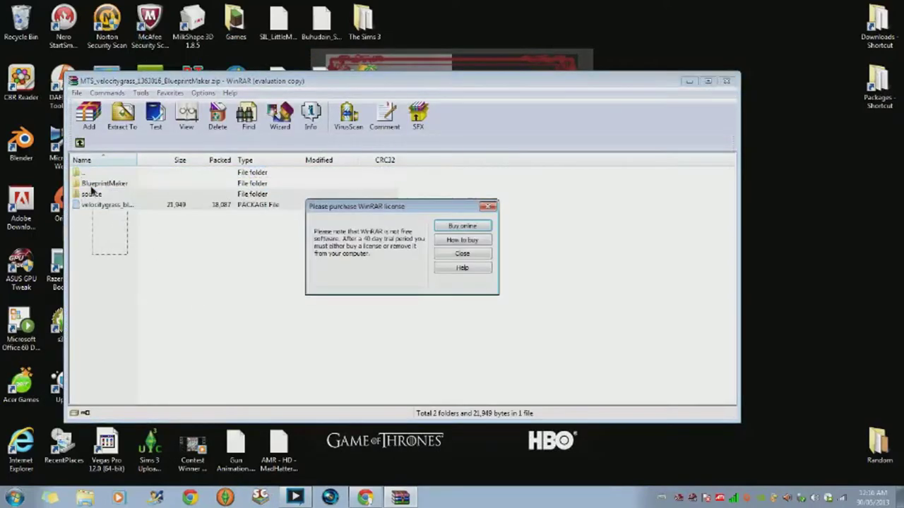
left_click(486, 208)
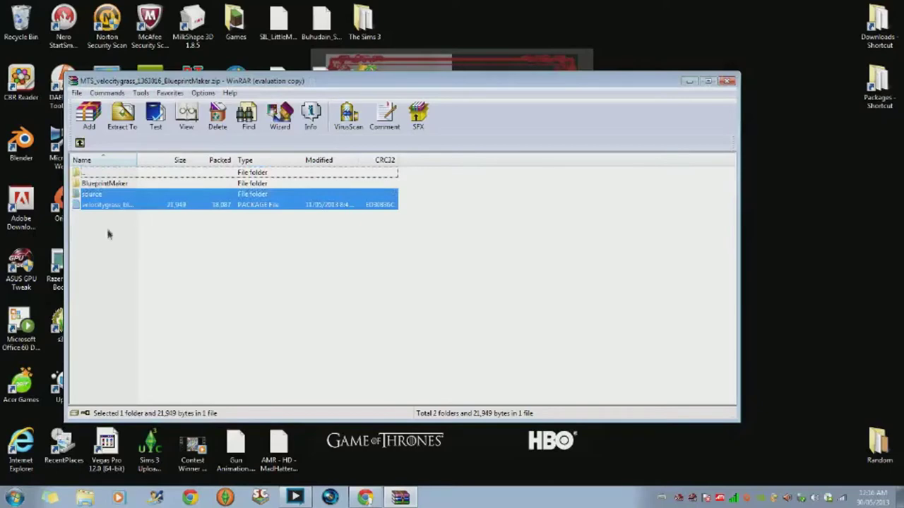
left_click_drag(107, 228, 100, 189)
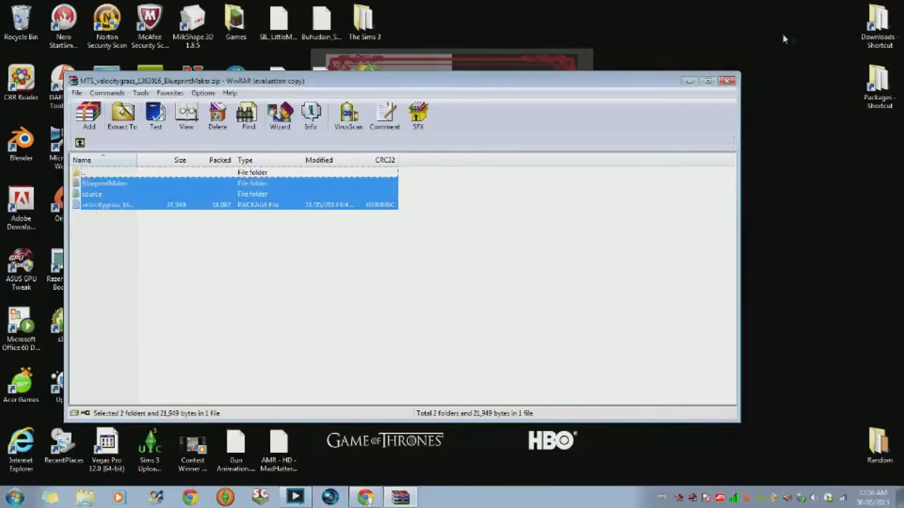
left_click(728, 82)
double_click(534, 142)
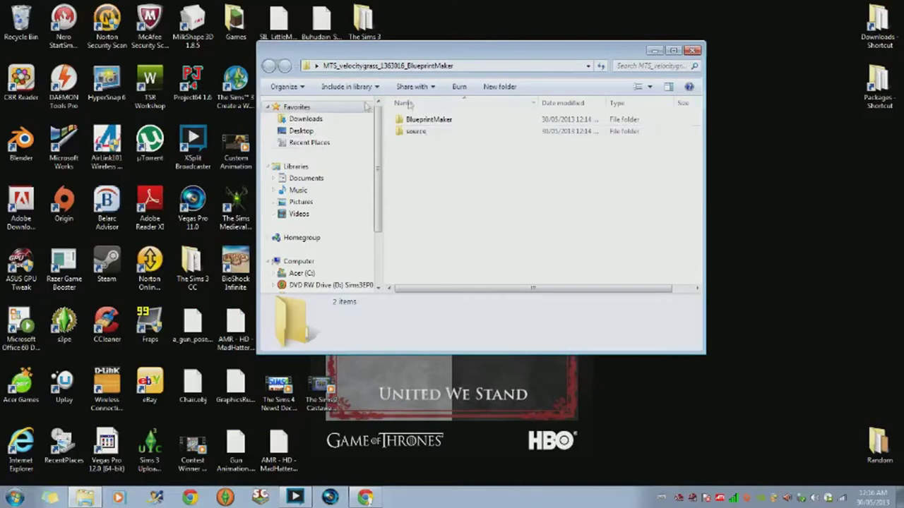
left_click(693, 50)
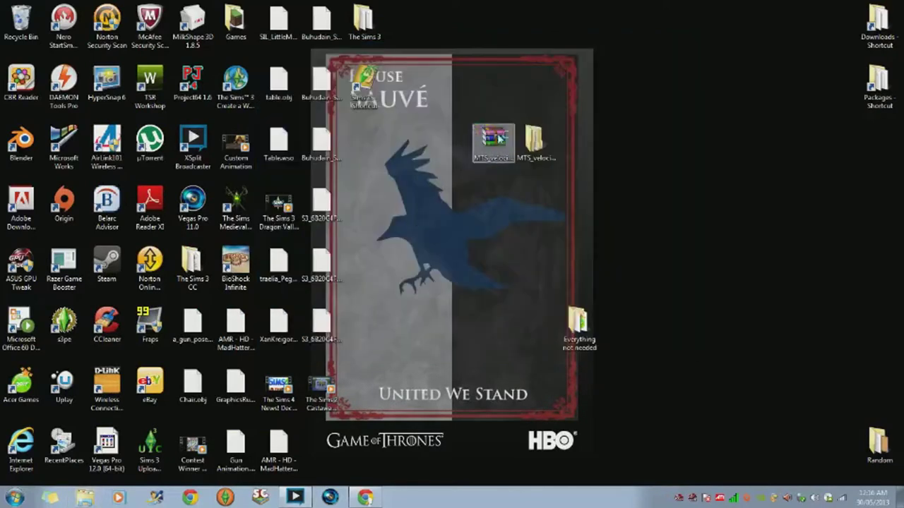
Step: Extract all contents of the BlueprintMaker archive to its MTS_velocitygrass_1363016_BlueprintMaker desktop folder, overwriting all existing files
double_click(487, 141)
left_click_drag(228, 248, 118, 181)
left_click(122, 116)
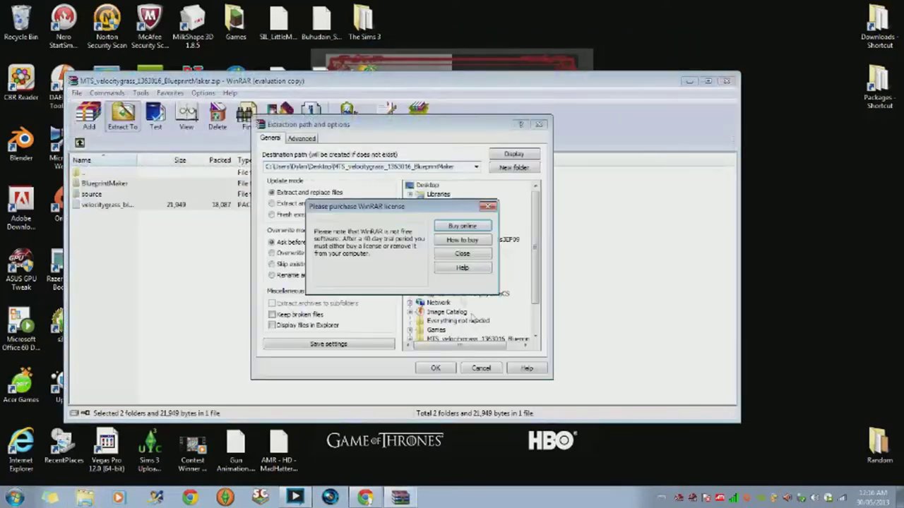
left_click(488, 207)
left_click(446, 368)
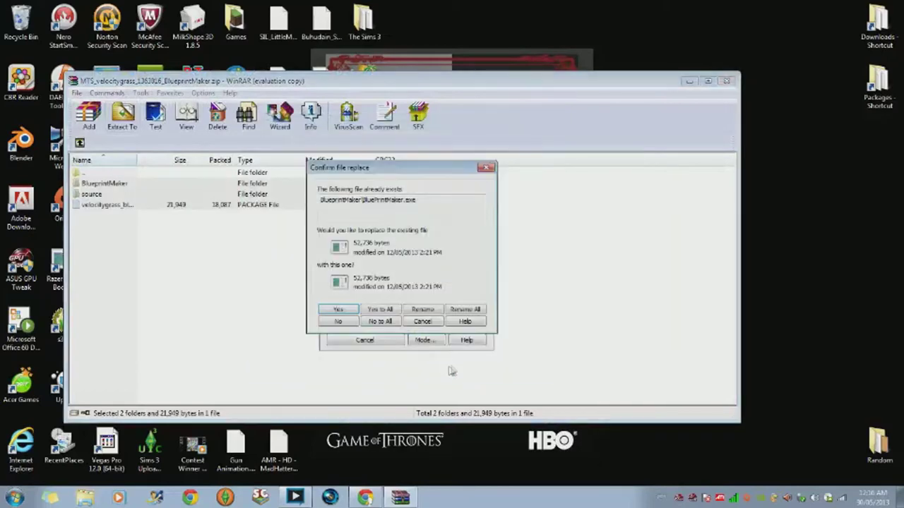
left_click(379, 309)
left_click(726, 82)
Step: Open the extracted desktop folder and look through its BlueprintMaker and source subfolders, returning to the main folder
double_click(541, 143)
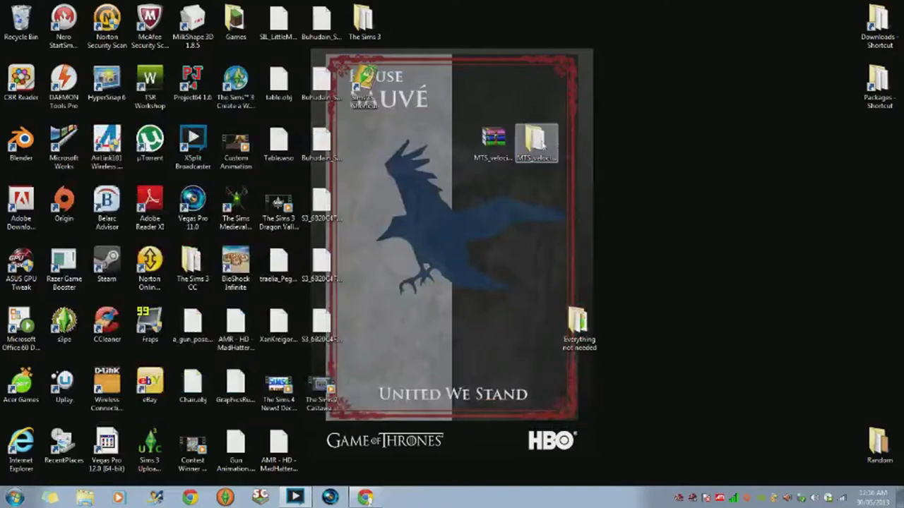
left_click_drag(442, 229, 409, 221)
double_click(432, 120)
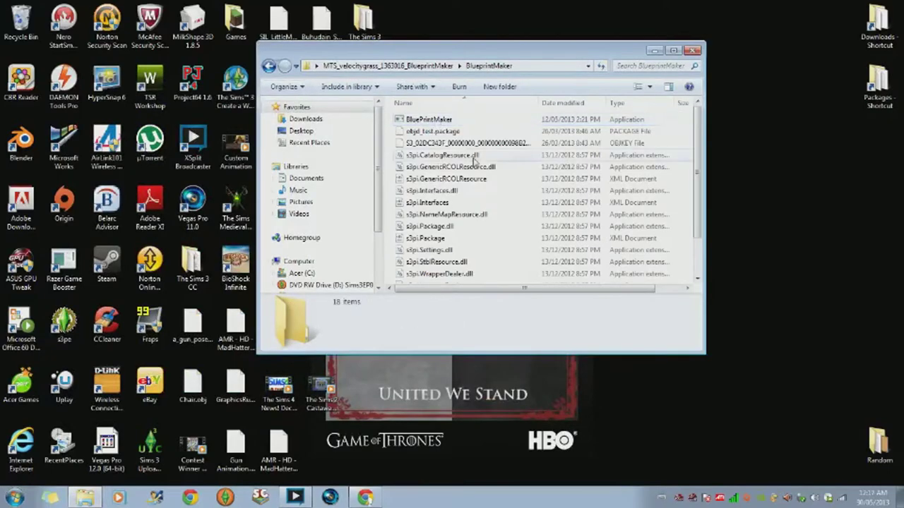
scroll(476, 191, "down", 2)
left_click(268, 66)
double_click(456, 133)
left_click(269, 66)
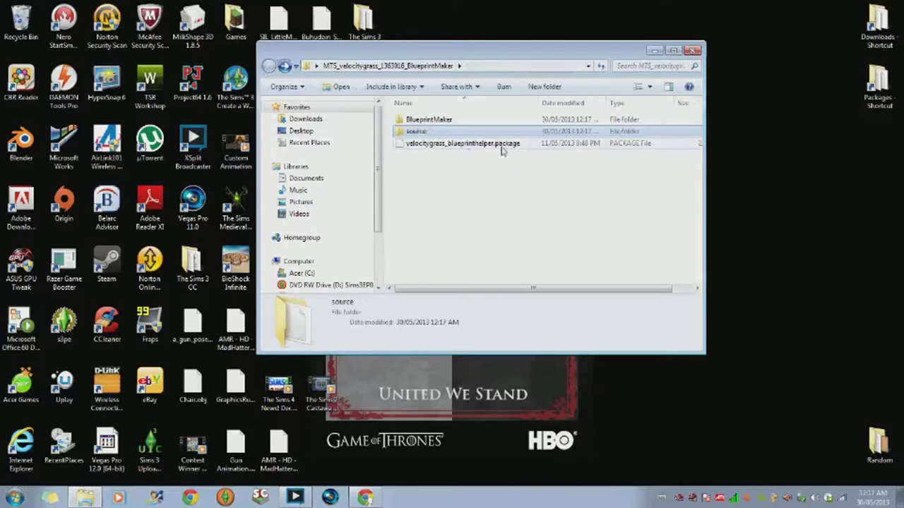
Step: Move velocitygrass_blueprinthelper.package into the Packages shortcut folder, replacing the existing copy
left_click(436, 144)
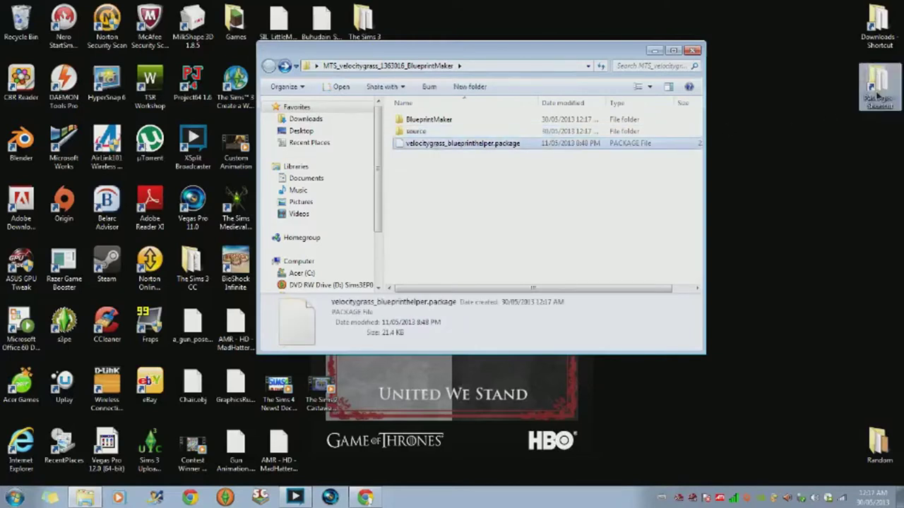
left_click_drag(877, 96, 877, 97)
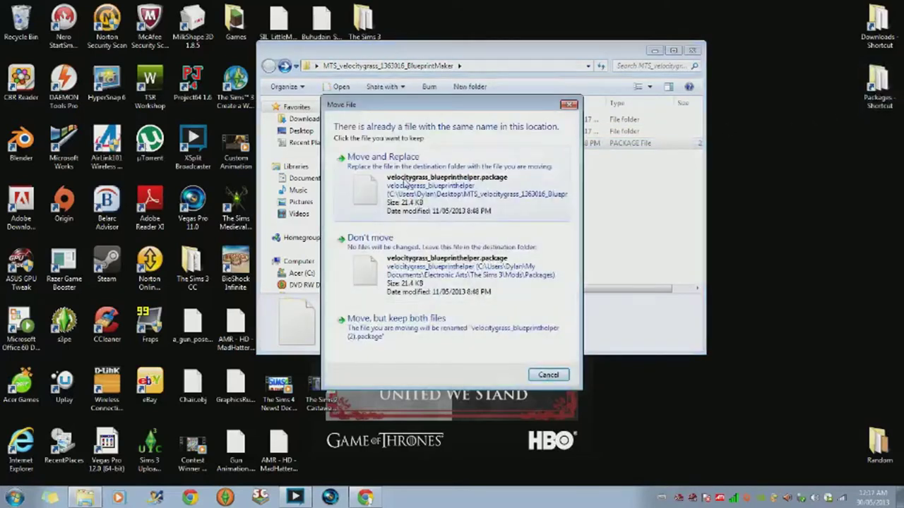
left_click(406, 182)
Step: Check the contents of the Packages folder and close both open folder windows
double_click(877, 85)
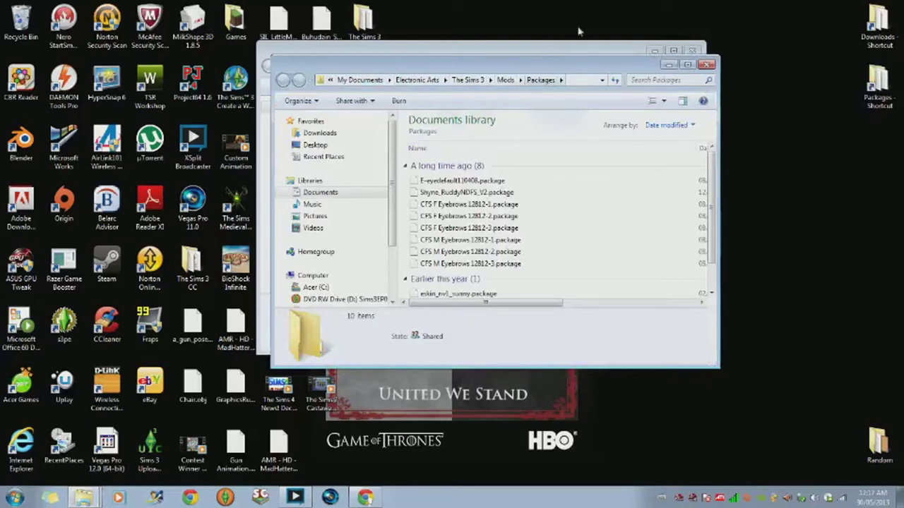
left_click(708, 65)
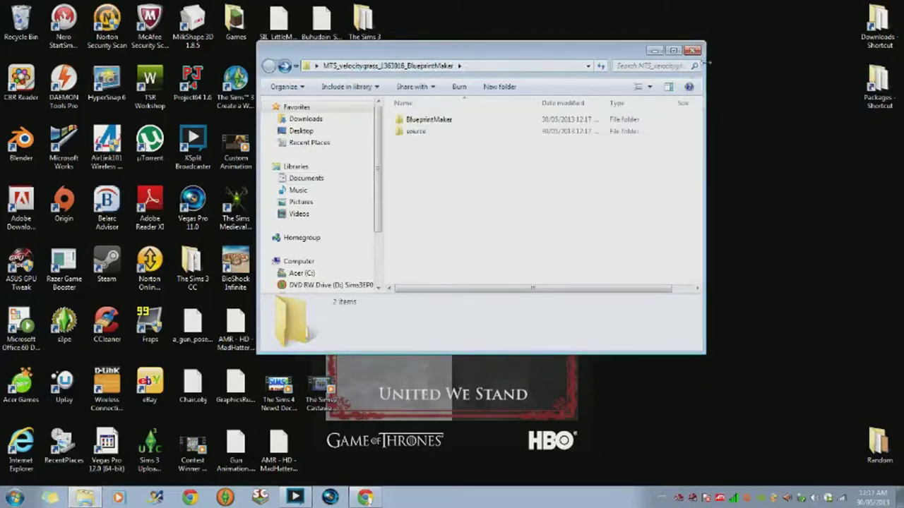
left_click(689, 52)
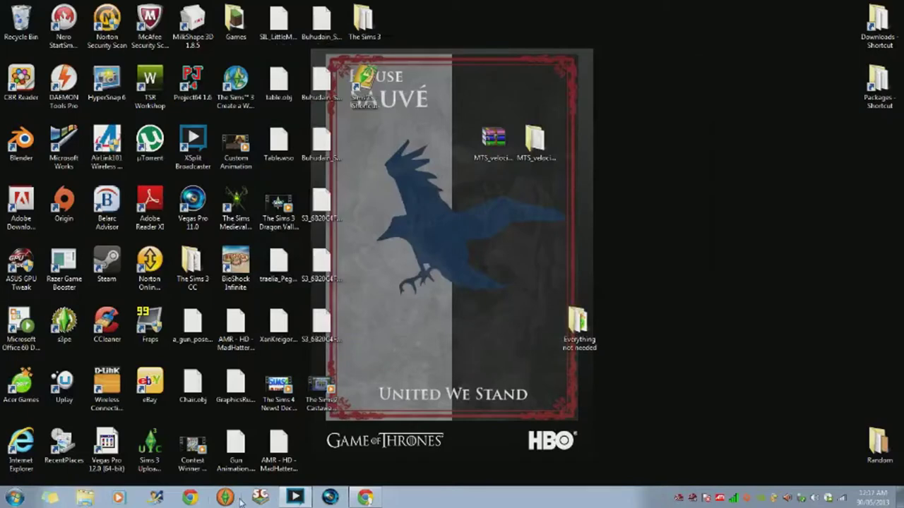
left_click(296, 497)
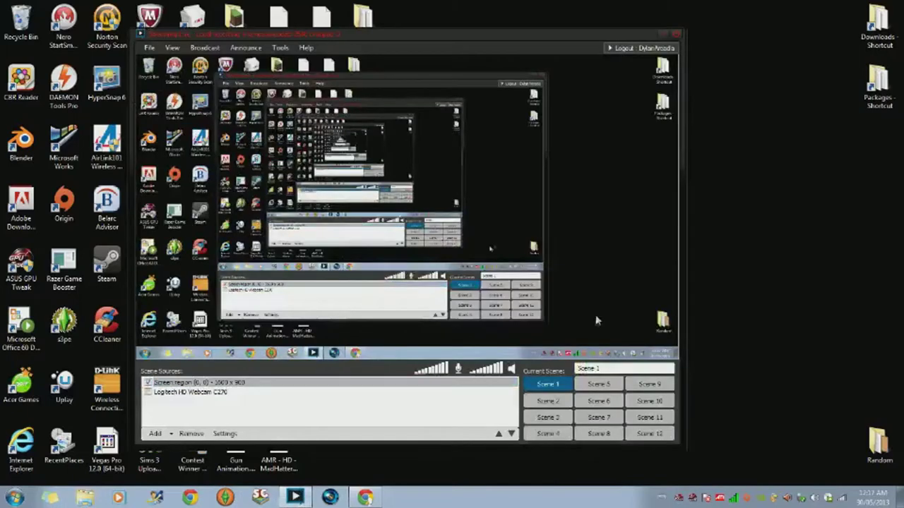
left_click(244, 47)
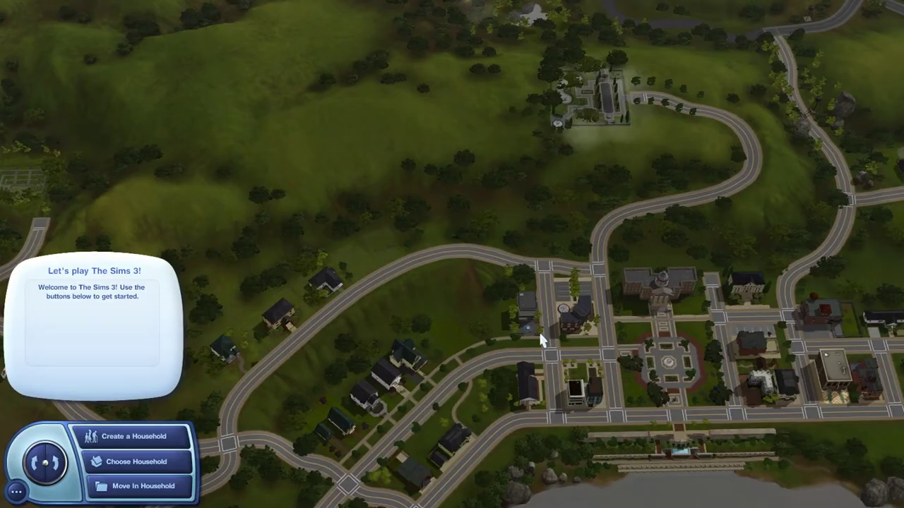
Step: In The Sims 3, start moving in a household and choose the first one in the library
left_click_drag(547, 321, 575, 303)
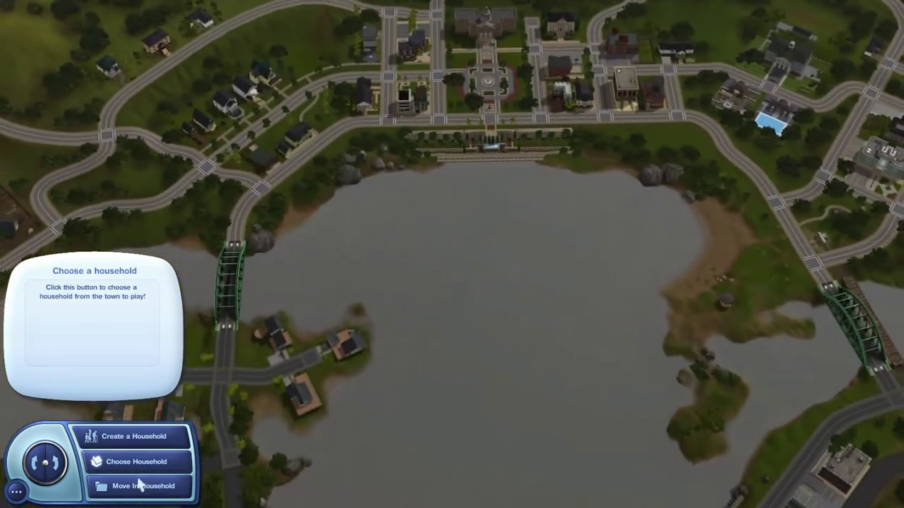
left_click(141, 486)
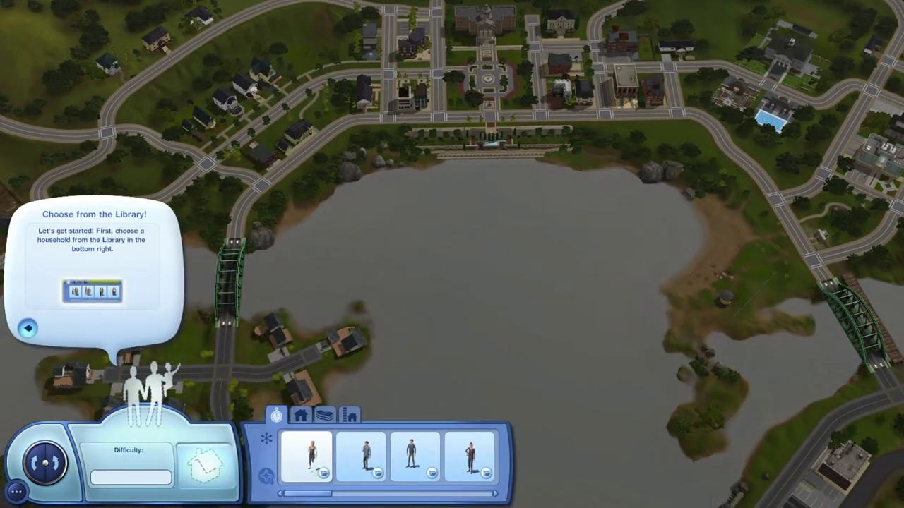
left_click(307, 457)
left_click(734, 379)
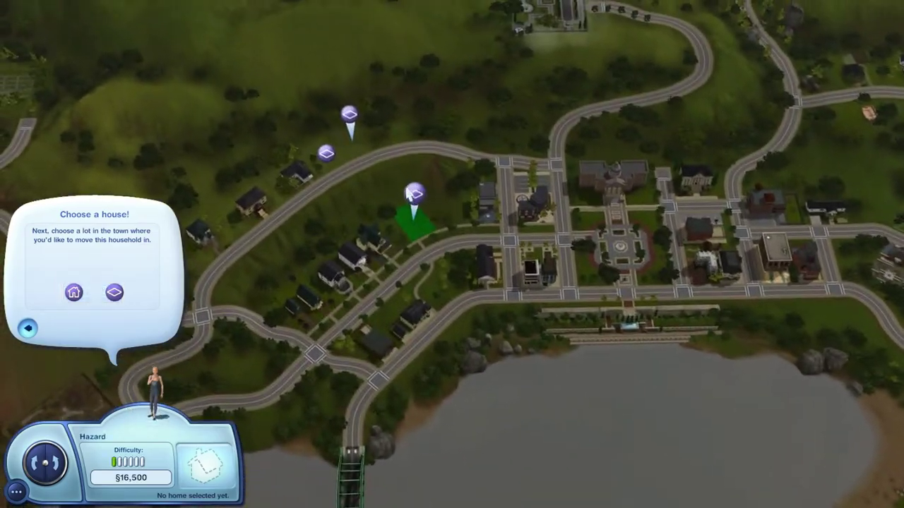
Step: Purchase the empty 19 x 29 lot for the household and start playing
left_click(414, 193)
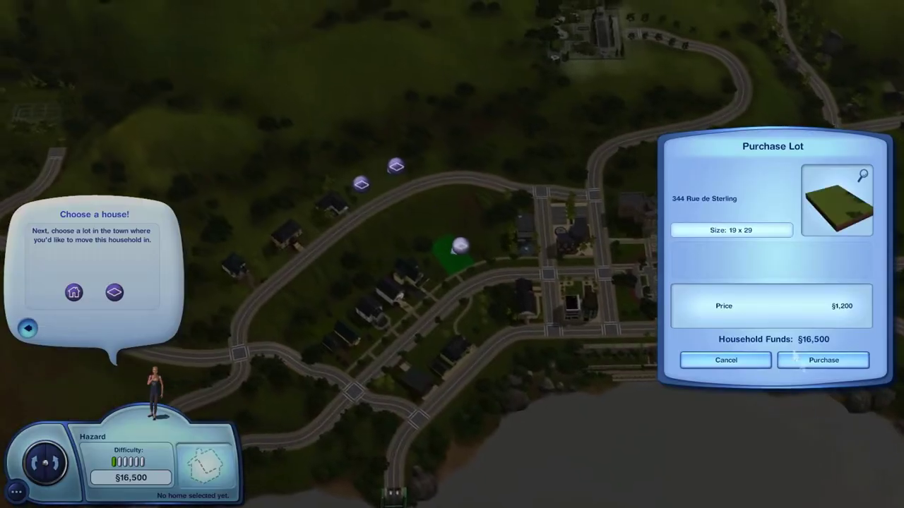
left_click(808, 359)
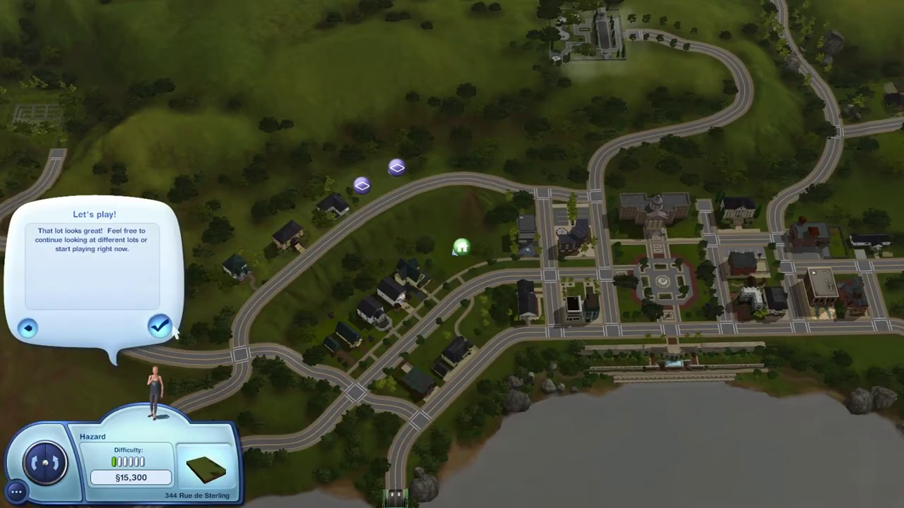
left_click(159, 325)
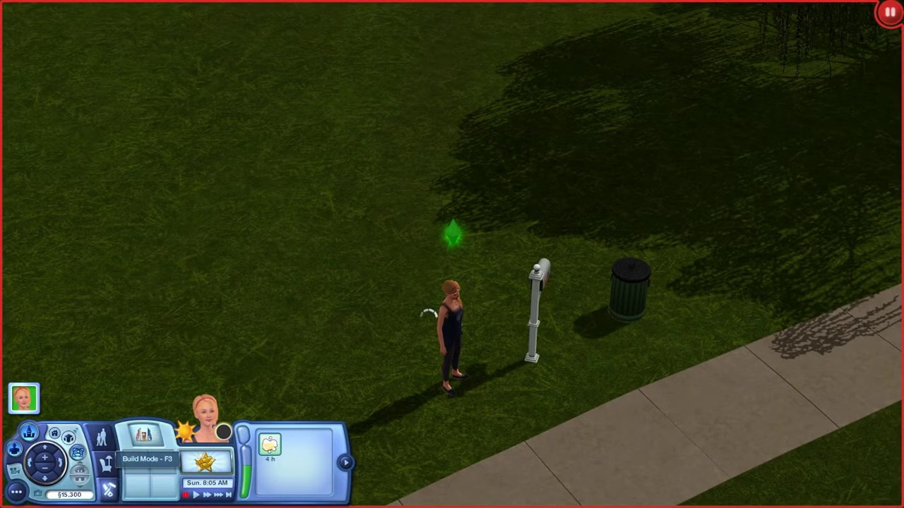
Step: Enter Build Mode on the new lot and open the wall-building tools
key("F3")
scroll(405, 299, "down", 4)
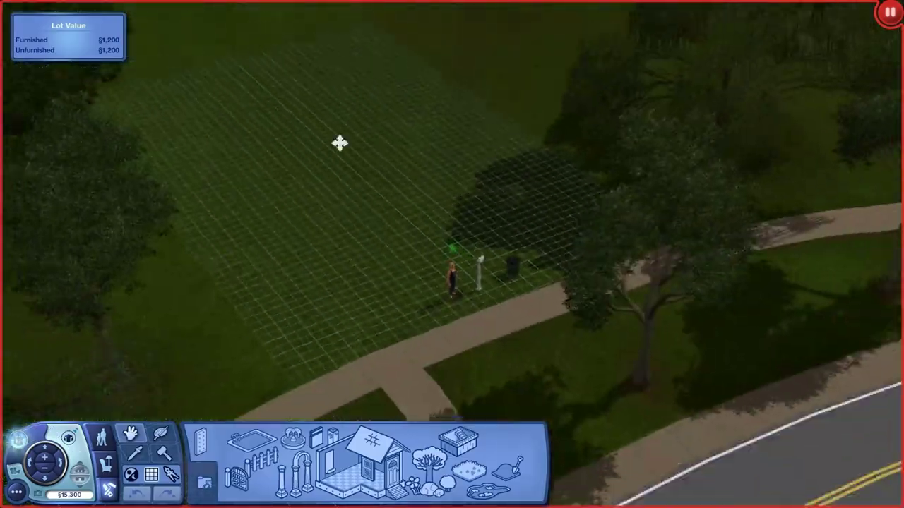
scroll(511, 277, "up", 5)
left_click(360, 445)
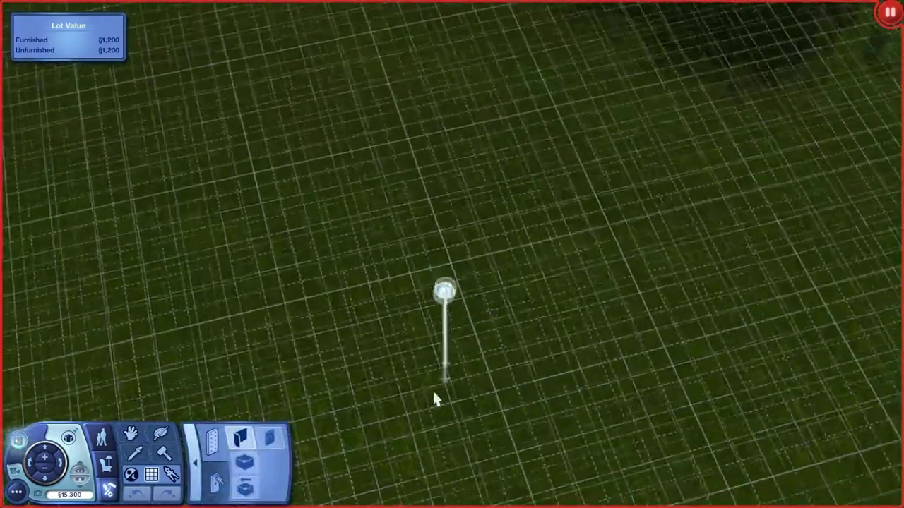
scroll(432, 389, "down", 4)
scroll(385, 396, "up", 2)
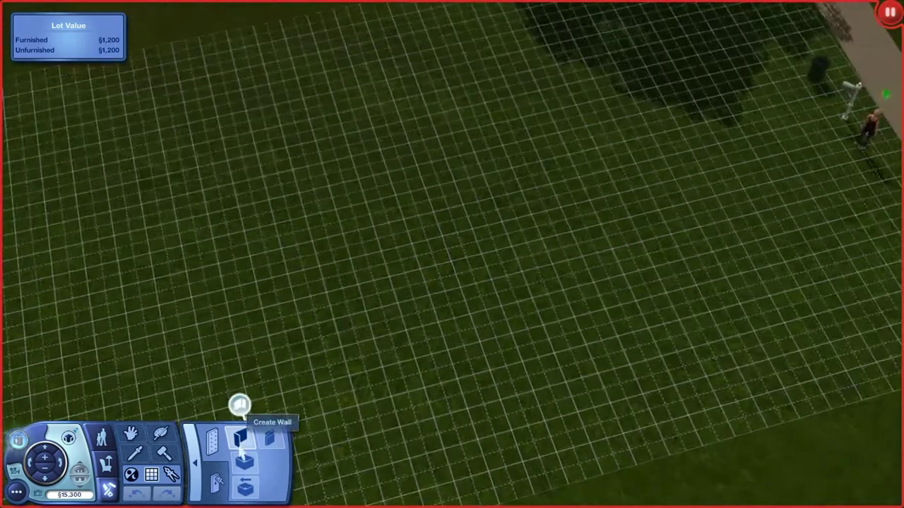
Step: Build an enclosed room with diagonally cut corners on the empty lot using the Create Wall tool
left_click(246, 462)
left_click(240, 437)
left_click_drag(494, 133, 247, 319)
left_click_drag(245, 318, 506, 138)
left_click_drag(219, 203, 432, 149)
left_click_drag(214, 204, 427, 203)
scroll(398, 277, "up", 3)
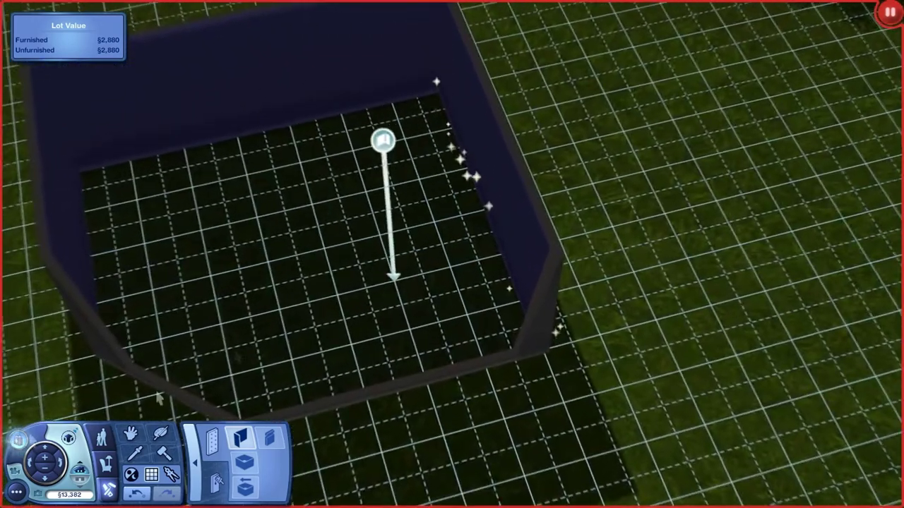
Step: Cover all the room's interior walls with the pale green wallcovering that has a mosaic-tiled lower band
left_click(194, 463)
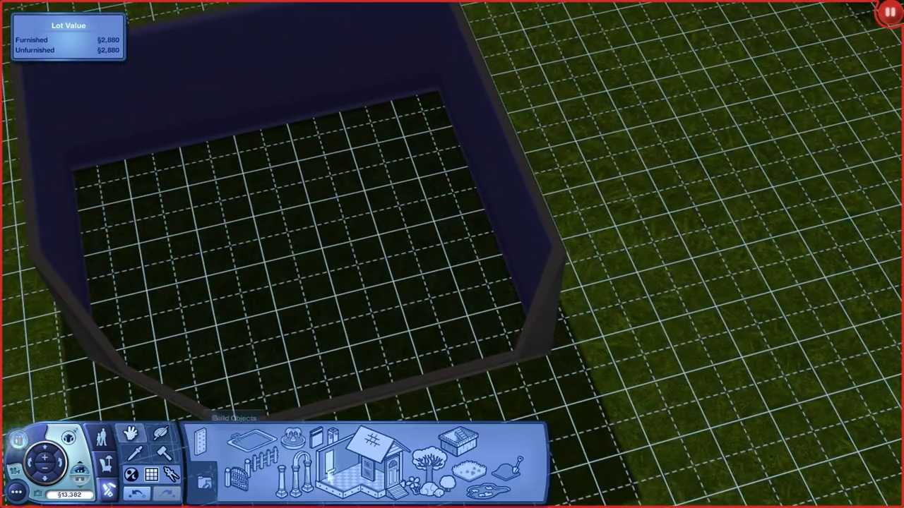
left_click(367, 460)
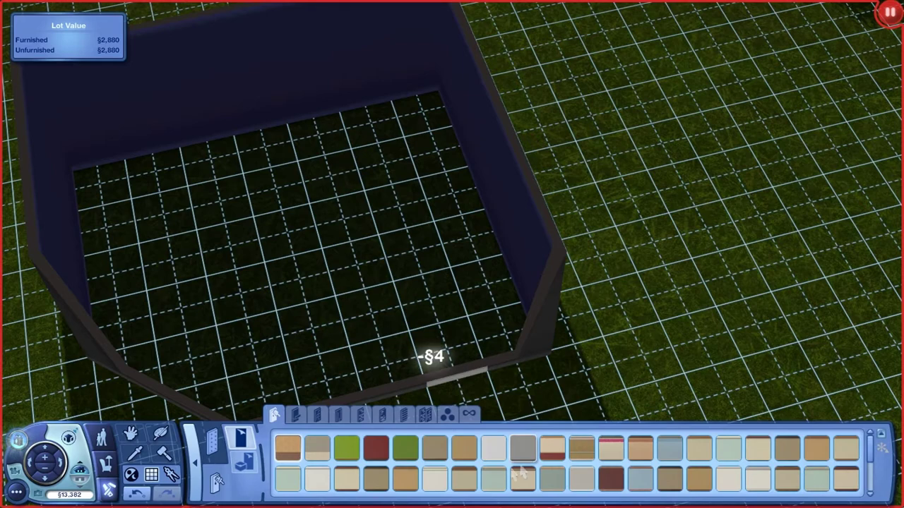
scroll(589, 478, "down", 2)
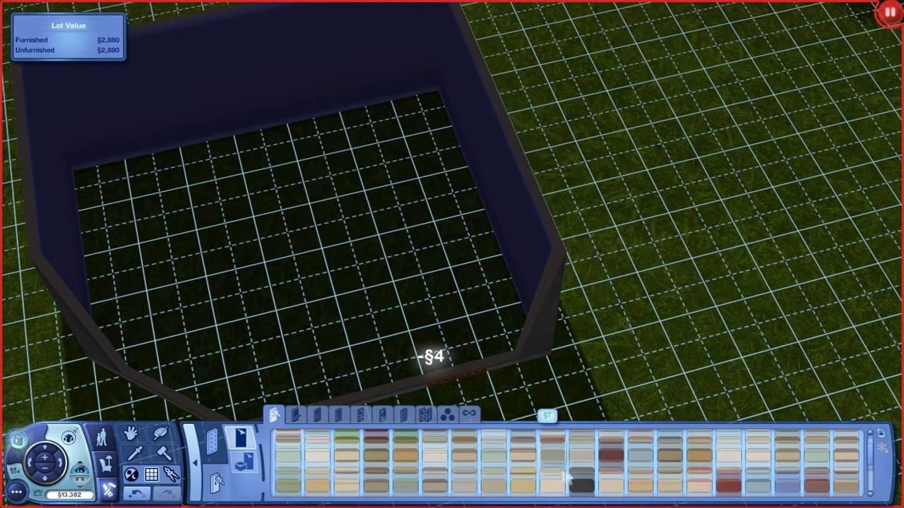
left_click(317, 417)
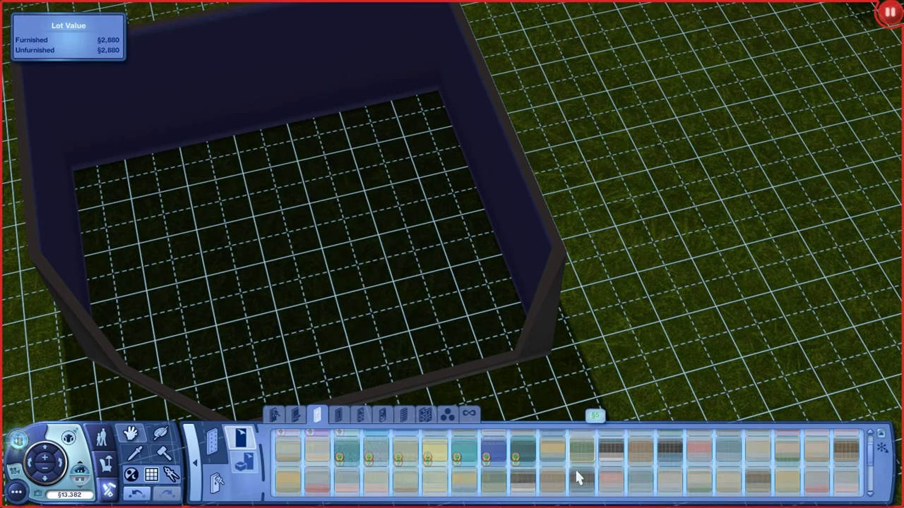
scroll(577, 478, "up", 1)
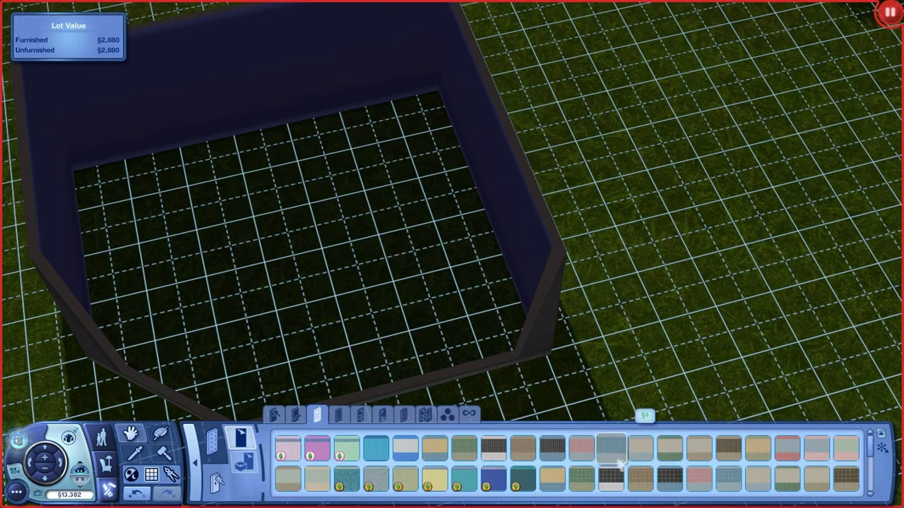
scroll(614, 459, "down", 1)
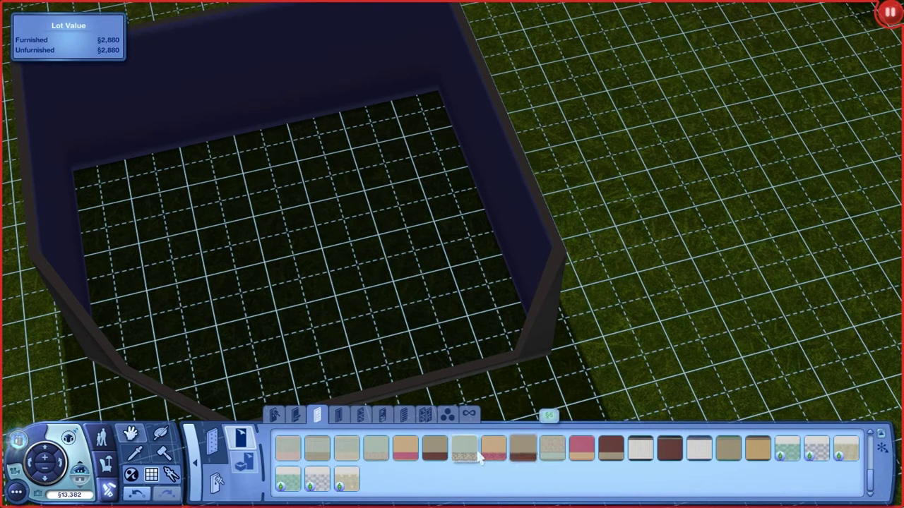
left_click(464, 451)
left_click(259, 80, "shift")
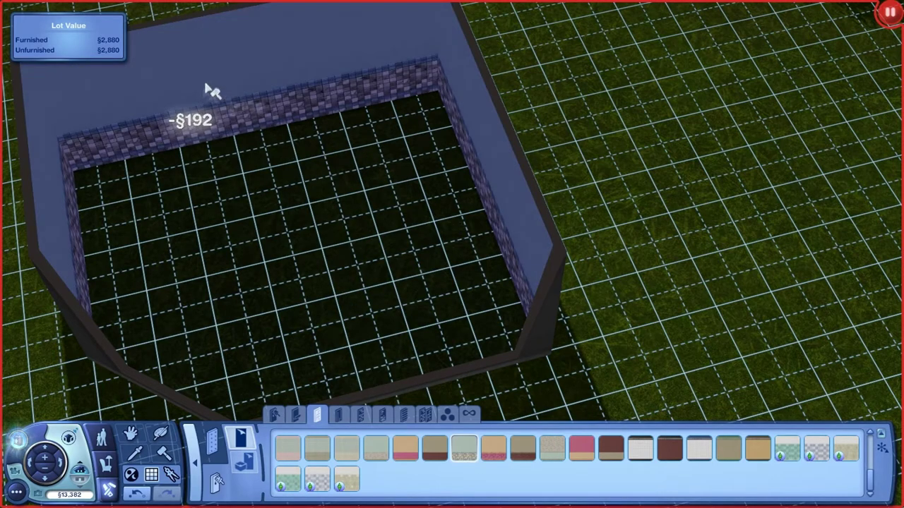
left_click(212, 127, "shift")
Step: Cover all the room's exterior walls with the plain beige board siding
left_click_drag(200, 297, 185, 339)
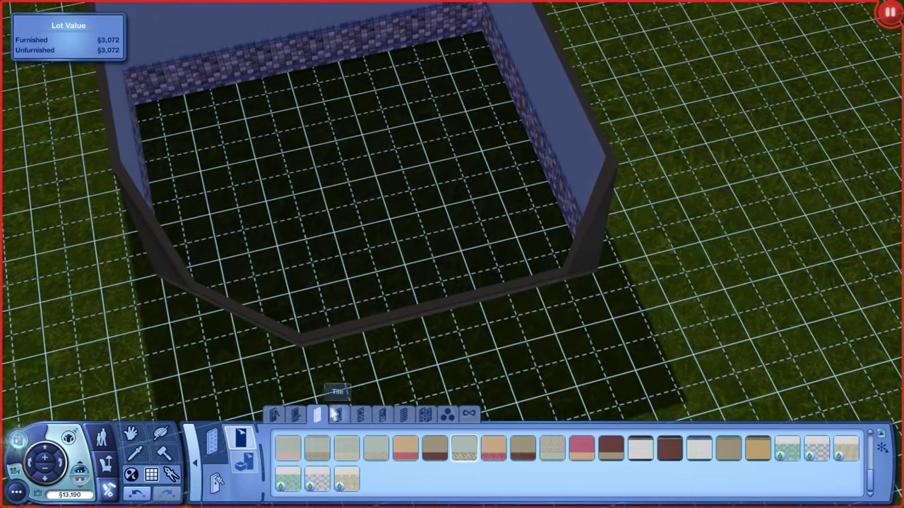
left_click(403, 416)
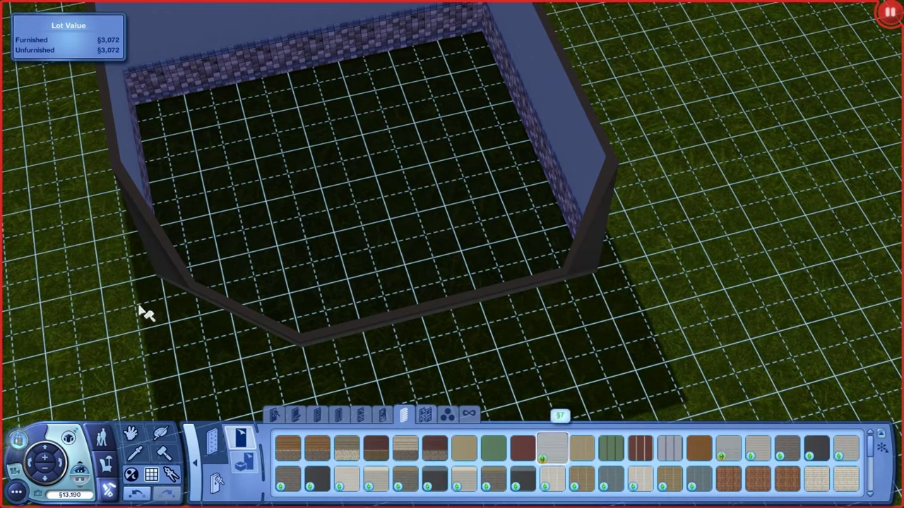
left_click(464, 447)
left_click(319, 352, "shift")
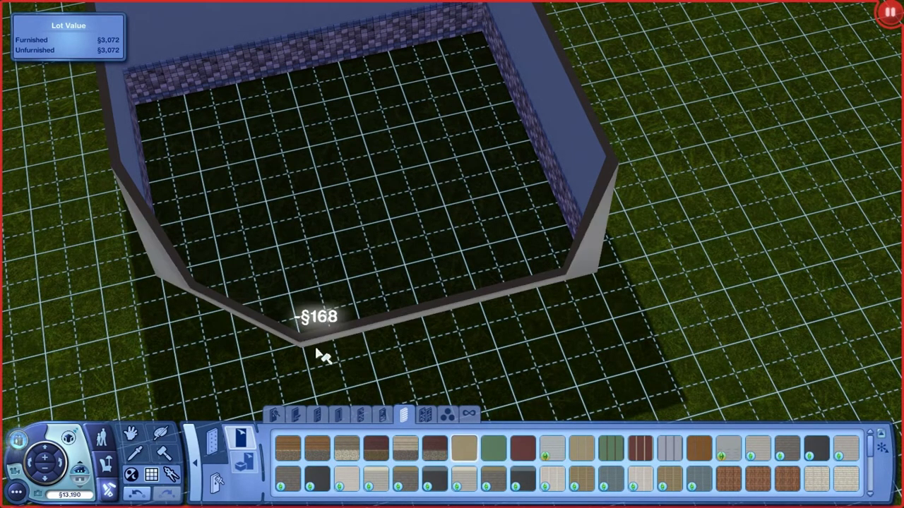
scroll(396, 315, "up", 3)
left_click_drag(358, 212, 335, 416)
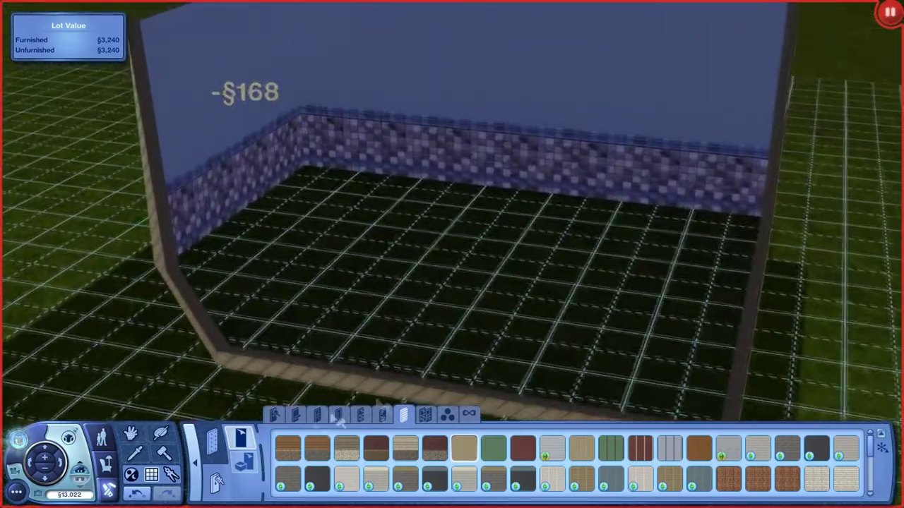
Step: Fill the room's entire floor with a plain pale green floor covering
left_click(194, 464)
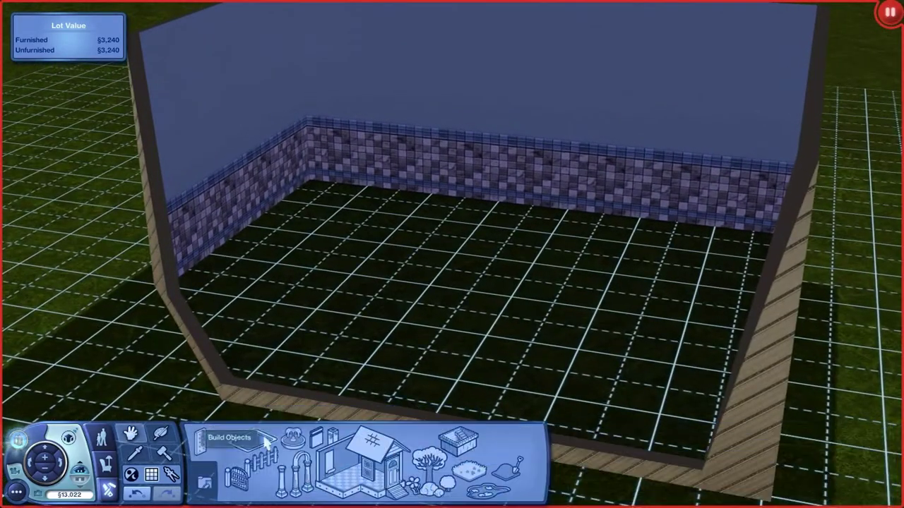
left_click(357, 486)
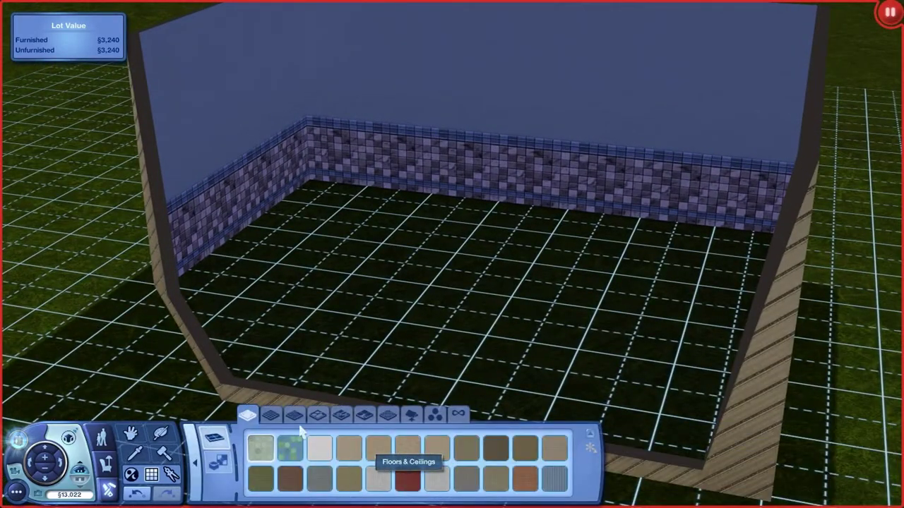
left_click(274, 416)
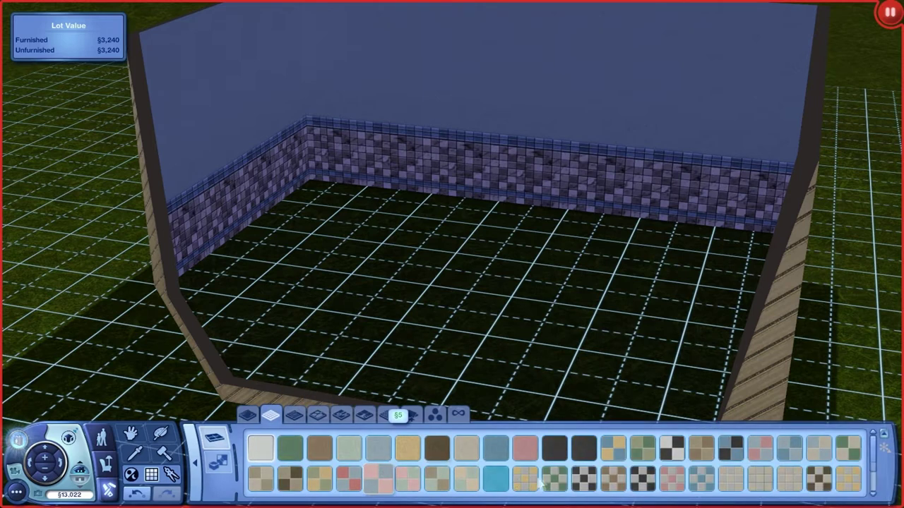
left_click(497, 480)
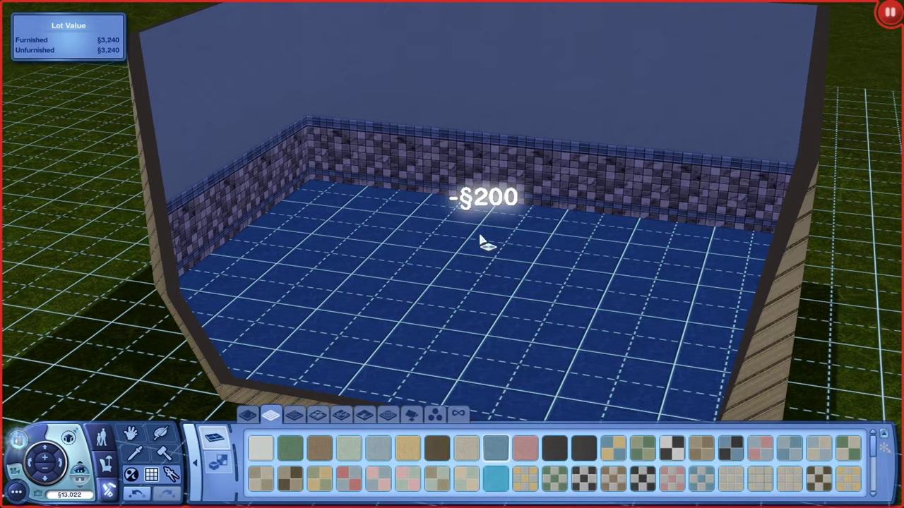
left_click(358, 442)
left_click(403, 289, "shift")
left_click_drag(515, 362, 505, 360)
Step: Bring up the selection of half-wall styles in the build catalog
left_click(196, 463)
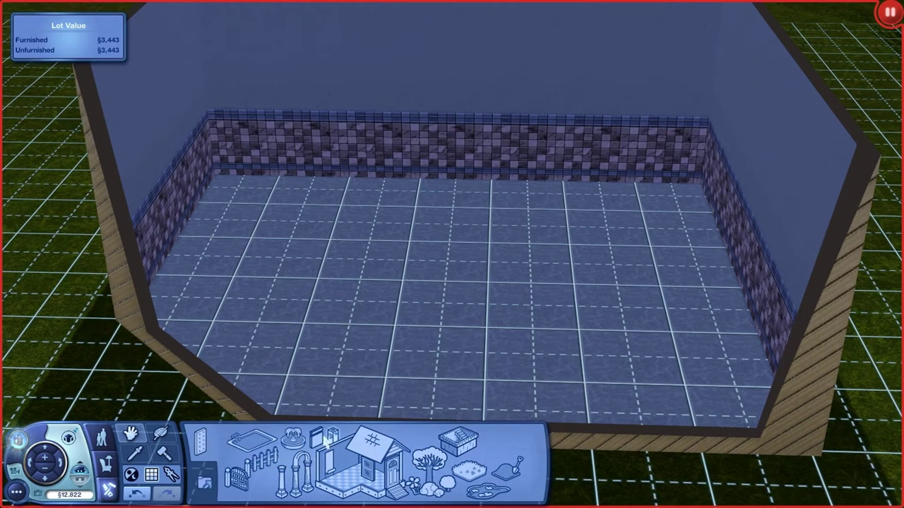
left_click(327, 436)
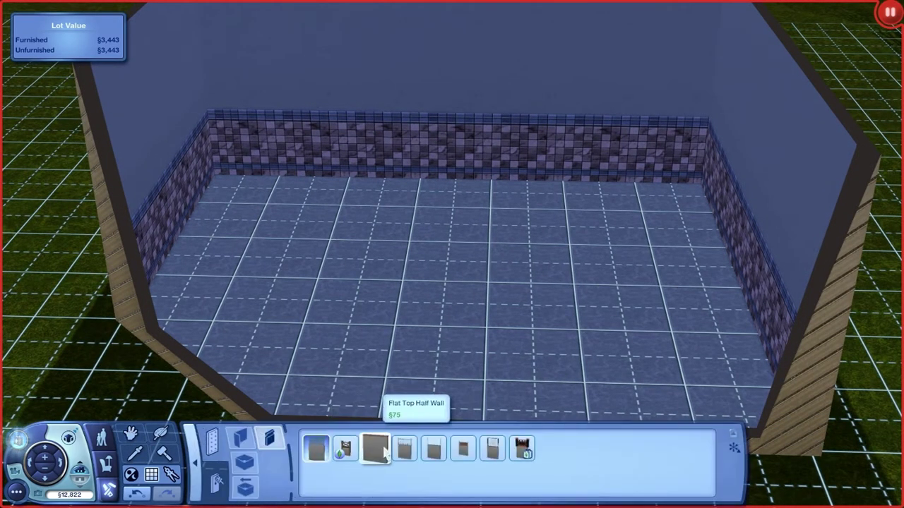
left_click(374, 449)
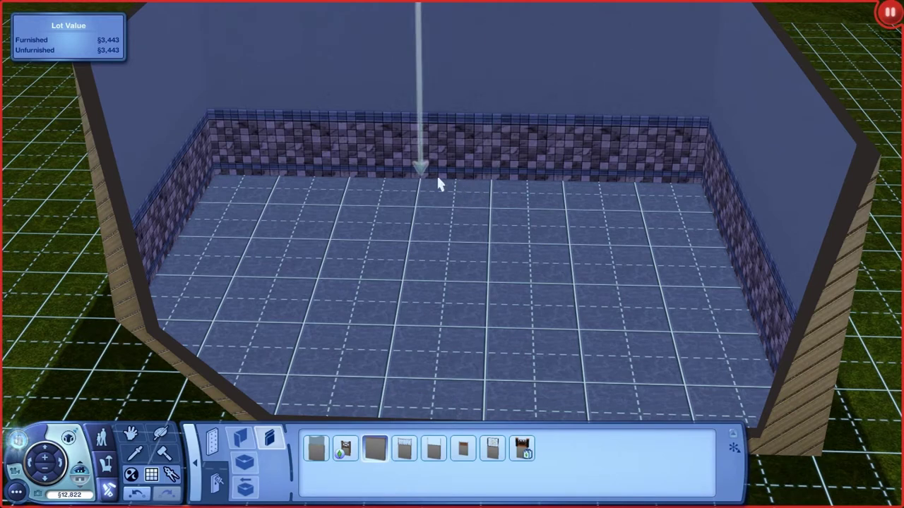
left_click_drag(431, 181, 404, 240)
left_click_drag(332, 241, 199, 246)
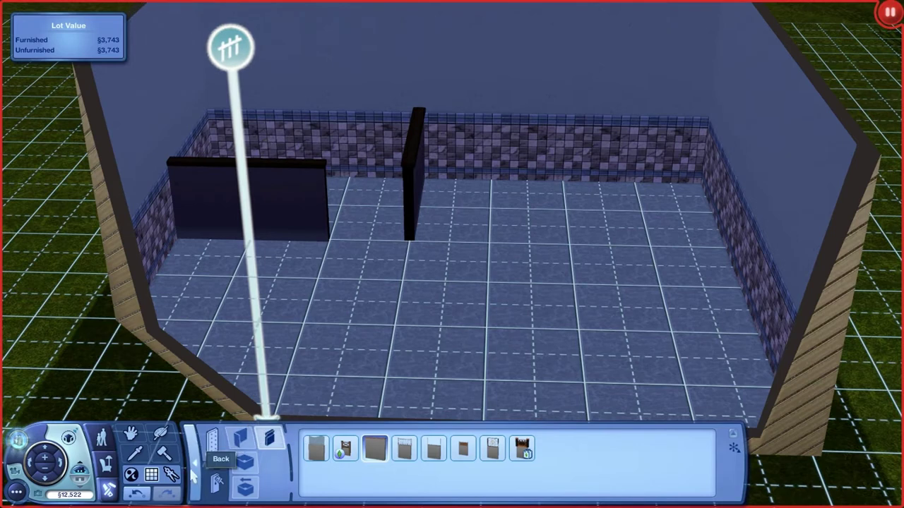
left_click(151, 493)
left_click(151, 494)
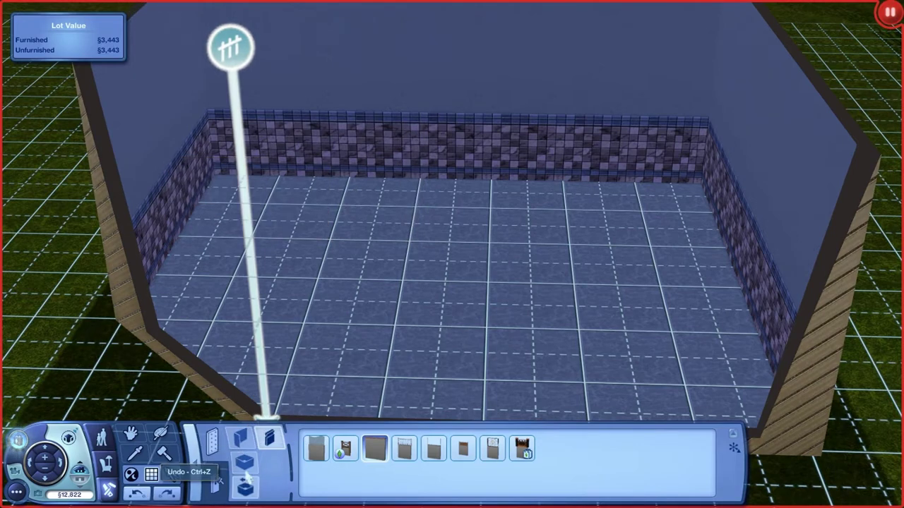
Step: Build two half walls with wavy tops, each two tiles long, one from the back wall and one from the adjoining side wall, leaving a gap between
left_click(317, 448)
left_click_drag(388, 179, 393, 243)
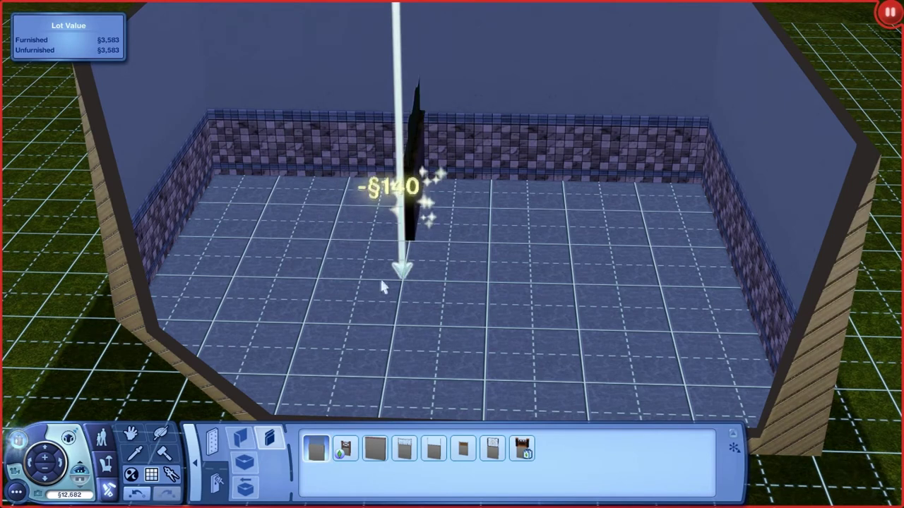
left_click_drag(328, 240, 207, 252)
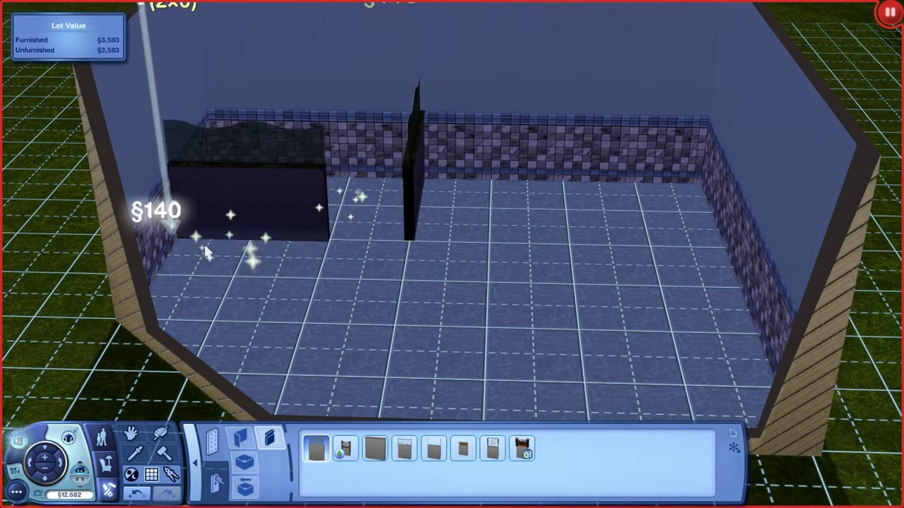
Step: Sample the interior wallcovering with the eyedropper and apply it to a face of each half wall
left_click(135, 454)
left_click(322, 55)
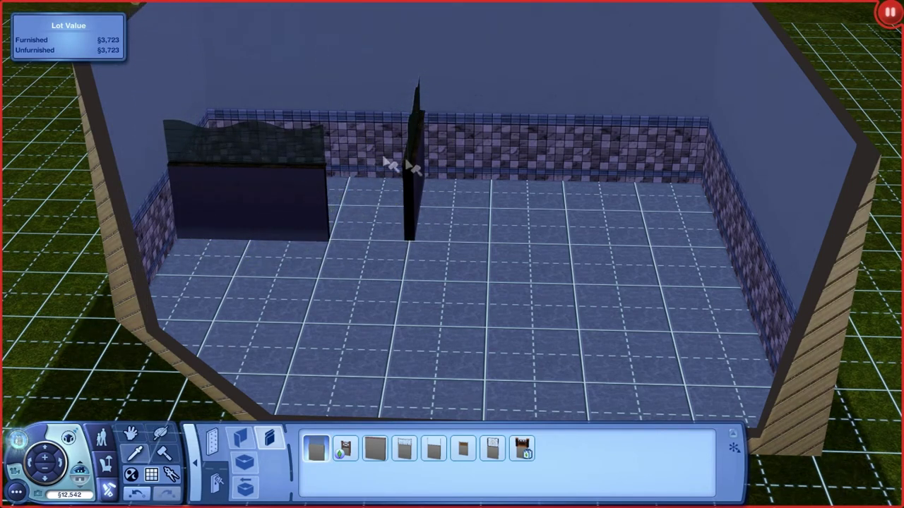
left_click(413, 186)
left_click(265, 217)
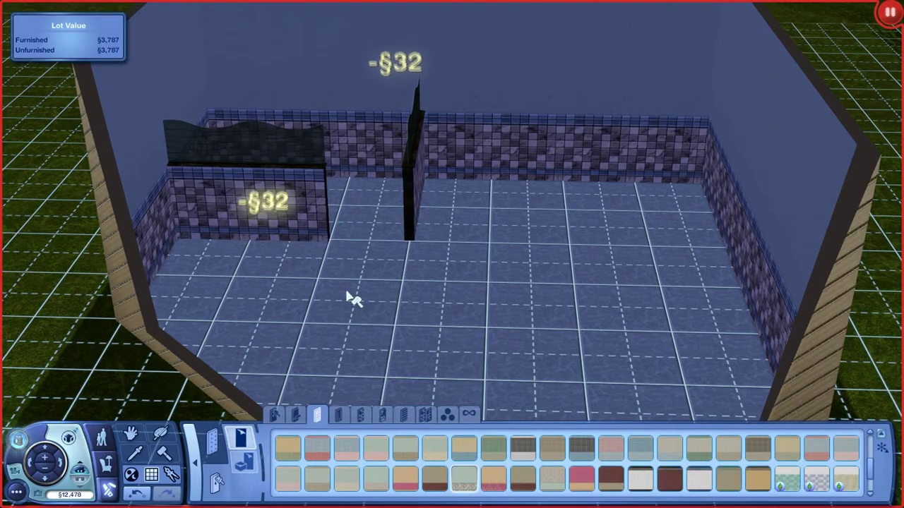
Step: Place a brown wooden panelled door with a top moulding on the side wall, just beside the half wall
middle_click(370, 298)
scroll(528, 312, "down", 5)
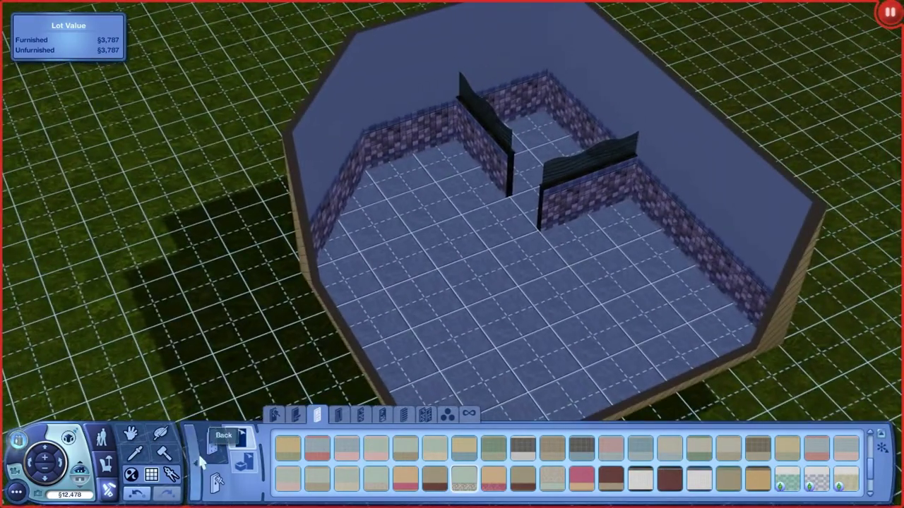
left_click(196, 464)
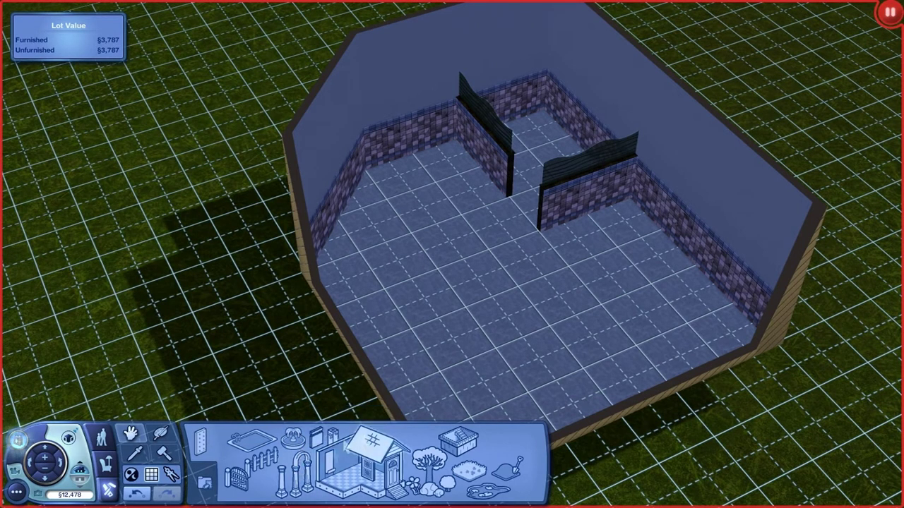
left_click(372, 457)
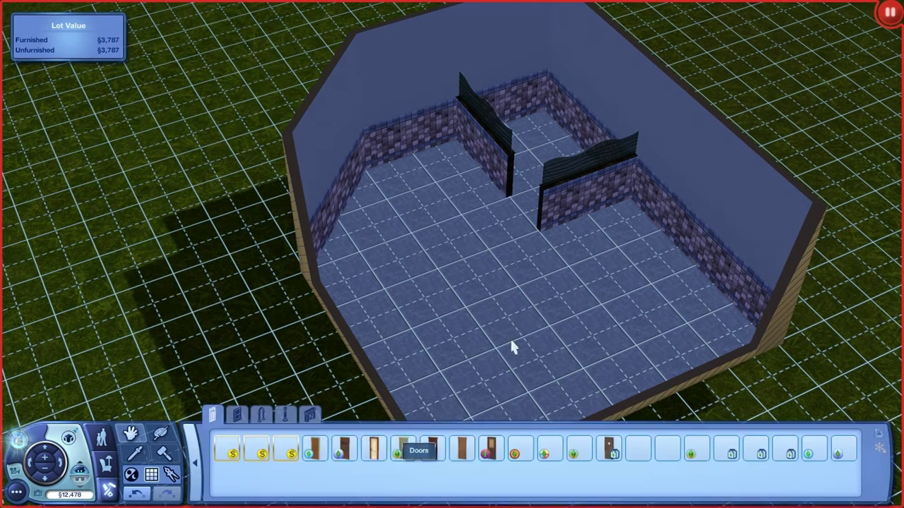
left_click(373, 455)
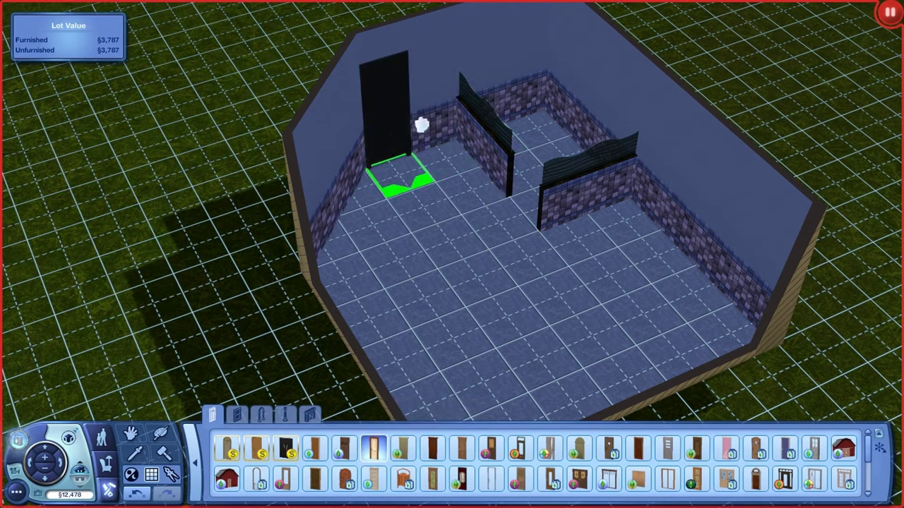
left_click(463, 447)
left_click(412, 114)
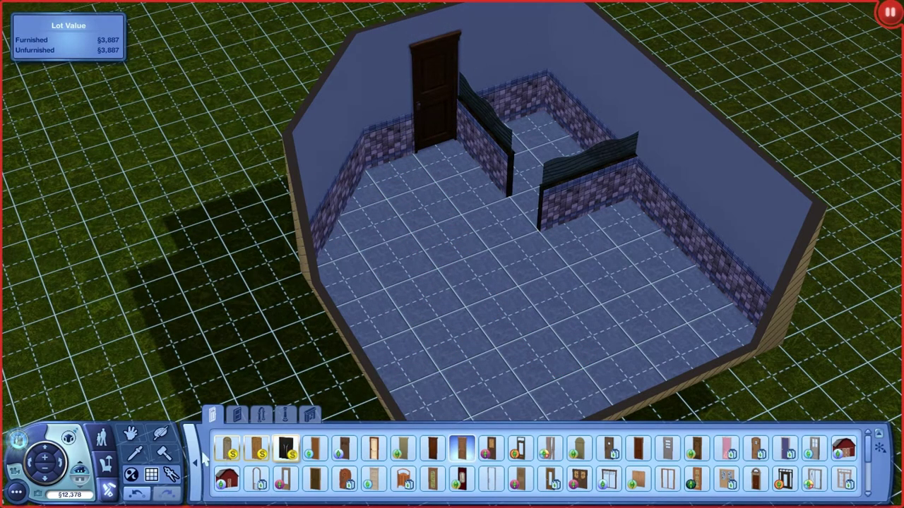
Step: Add two small horizontal windows high on the long back wall, one near each end, and return to the build categories
left_click(240, 416)
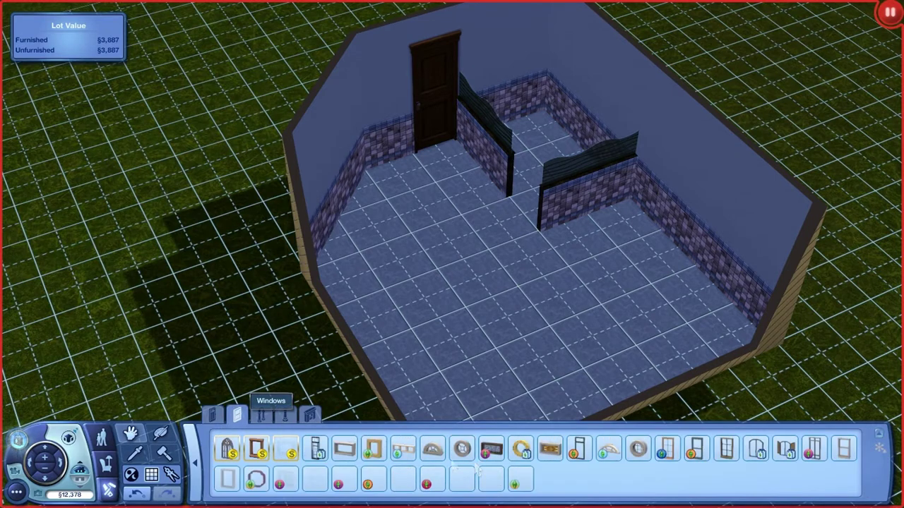
left_click(343, 447)
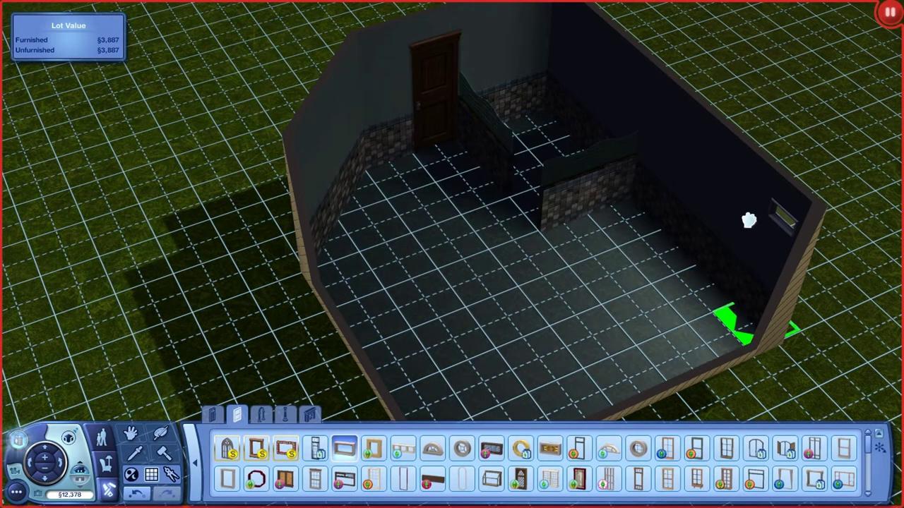
left_click(572, 53)
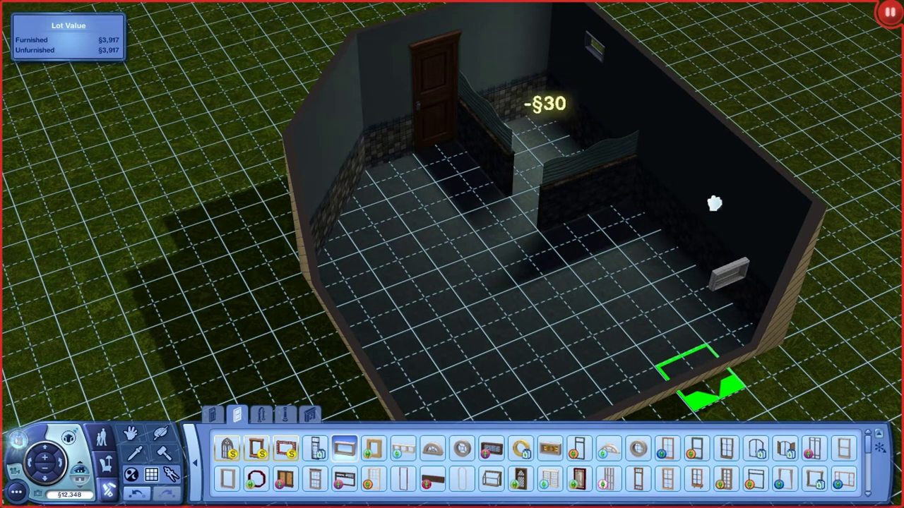
left_click(726, 172)
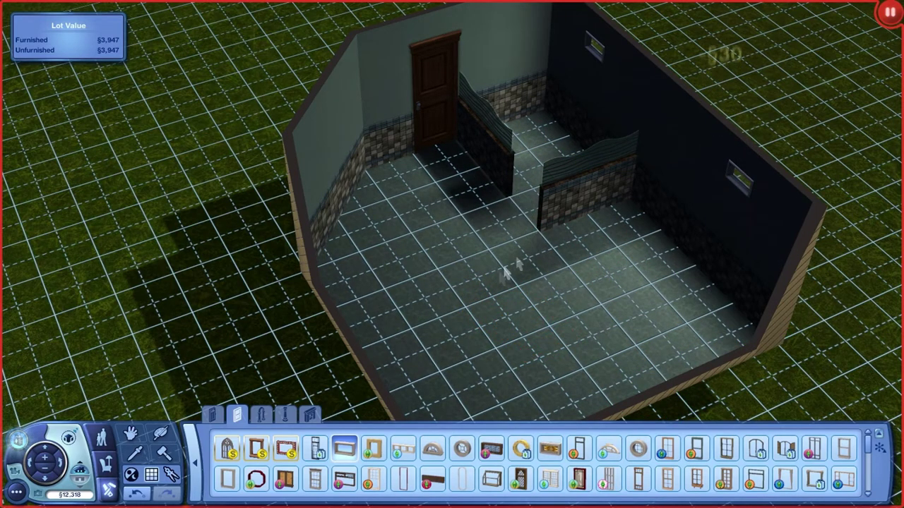
left_click_drag(518, 265, 527, 298)
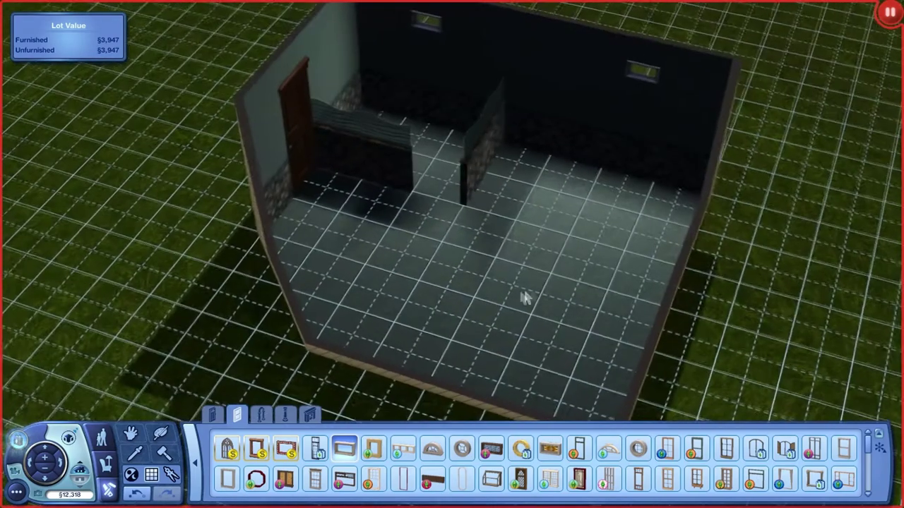
left_click(192, 459)
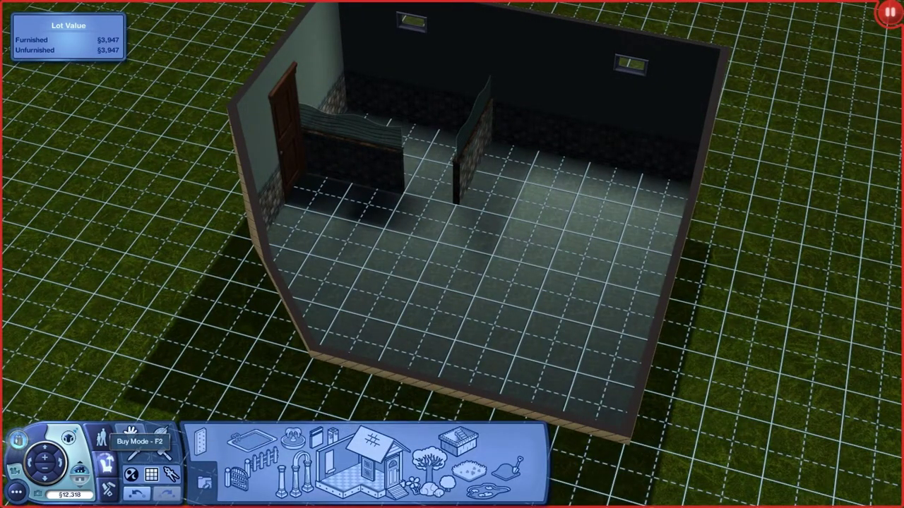
Step: Switch to furnishing mode and show the bathtubs available for the bathroom
left_click(130, 434)
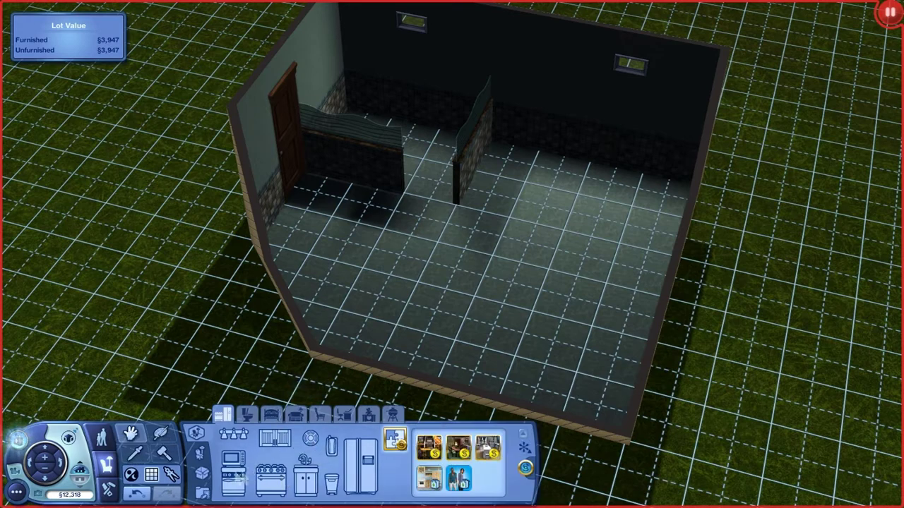
left_click(247, 416)
left_click(325, 480)
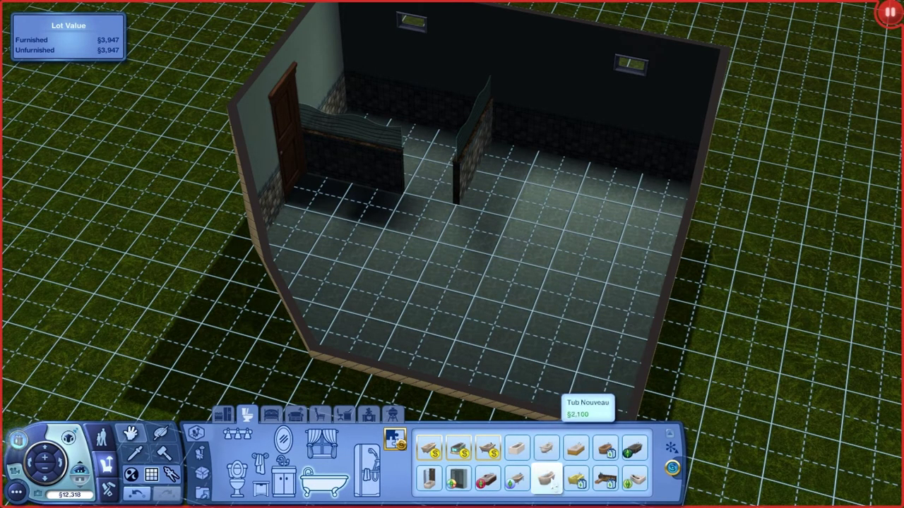
left_click(547, 480)
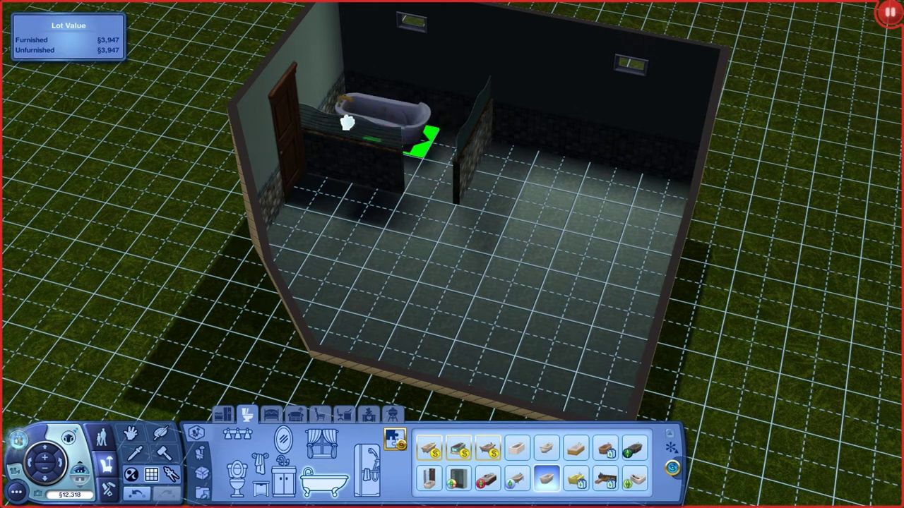
left_click(353, 118)
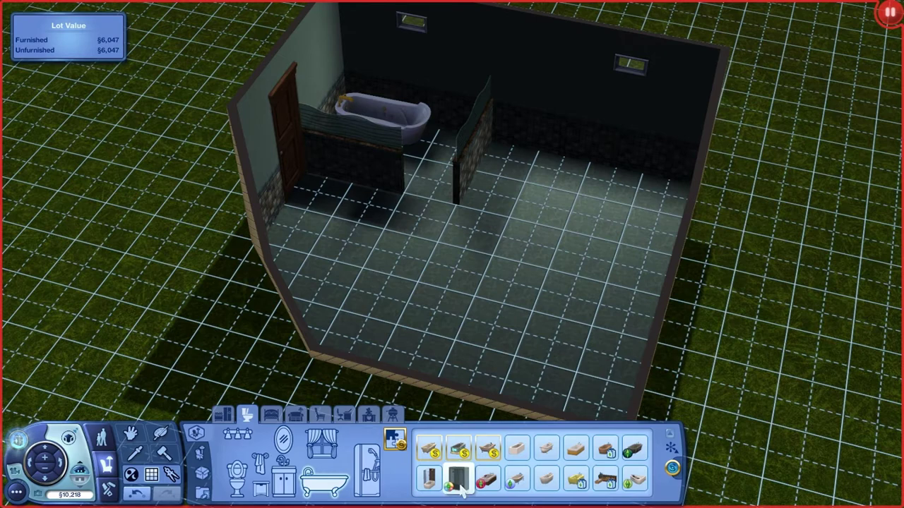
left_click(398, 113)
key("Delete")
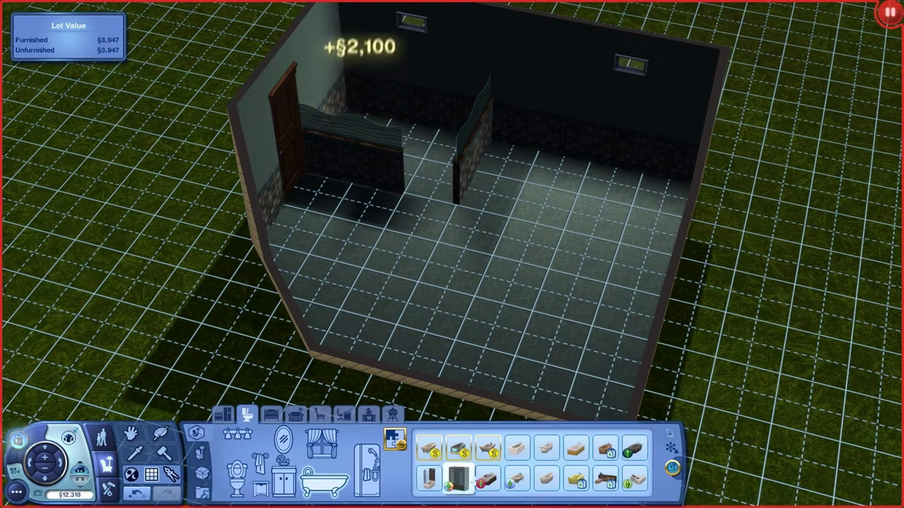
Step: Place a bathtub with a glass shower enclosure in the back corner behind the wavy half wall
left_click(428, 478)
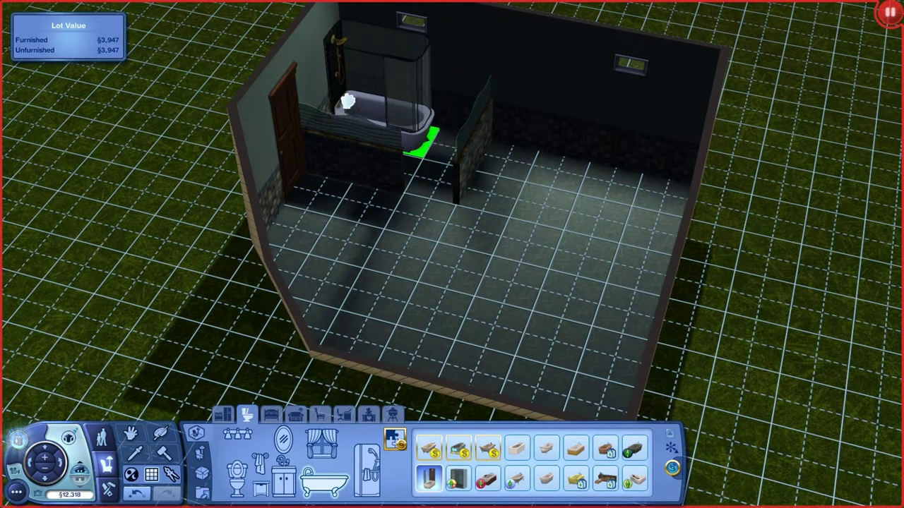
left_click(403, 141)
Step: Place a row of four dark wooden counters with brown marble tops along the back wall, from the half wall to the far side wall
left_click_drag(433, 222, 344, 387)
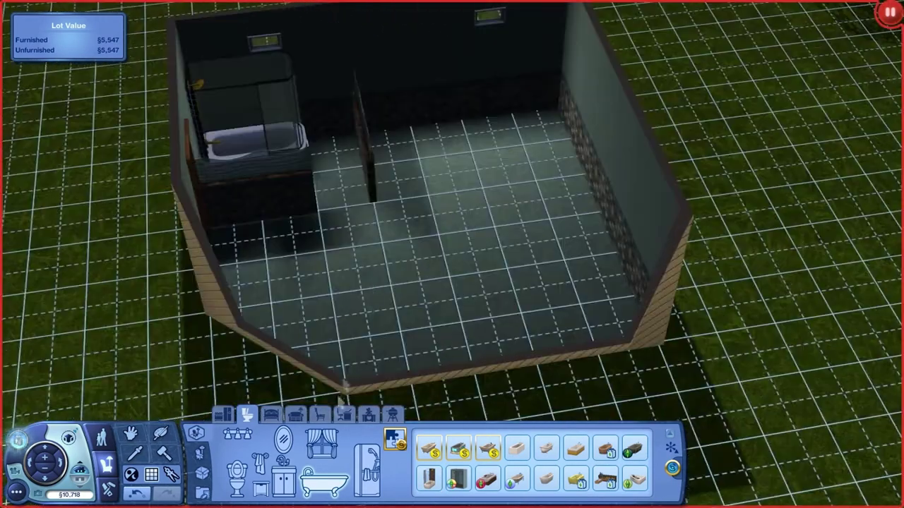
left_click(283, 482)
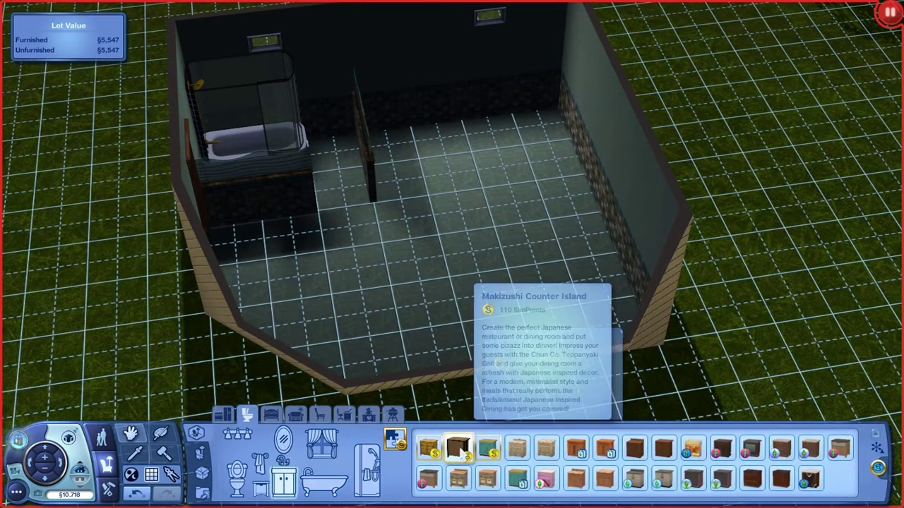
left_click(575, 480)
left_click_drag(390, 118, 547, 91)
key("Escape")
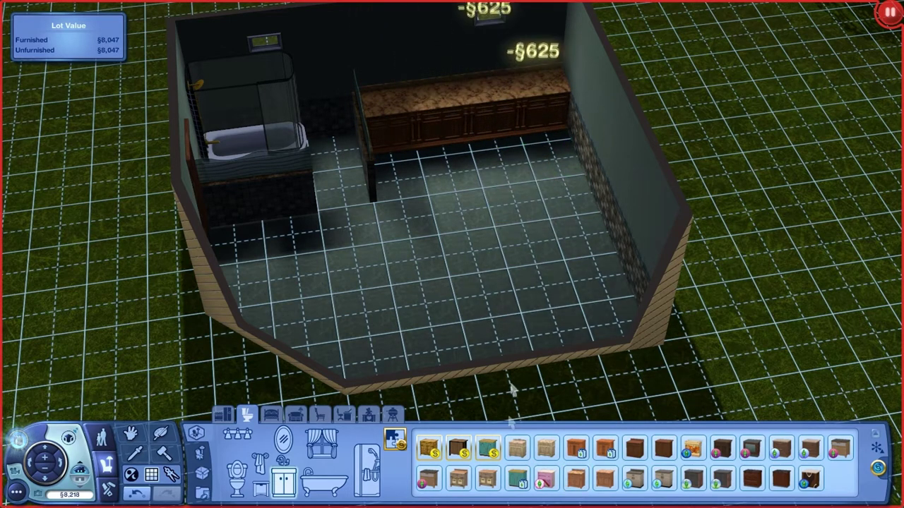
Step: Set two matching oval basin sinks into the two middle counters of the row
left_click(284, 460)
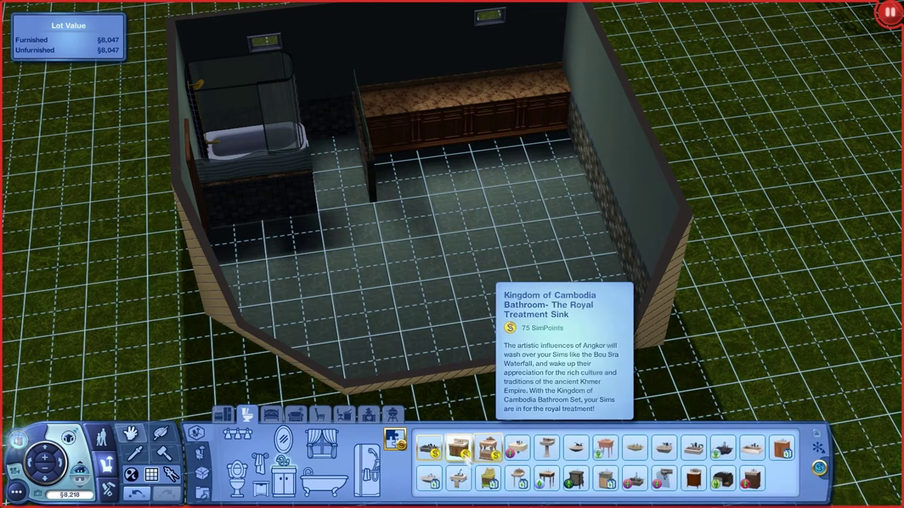
left_click(635, 449)
left_click(422, 108)
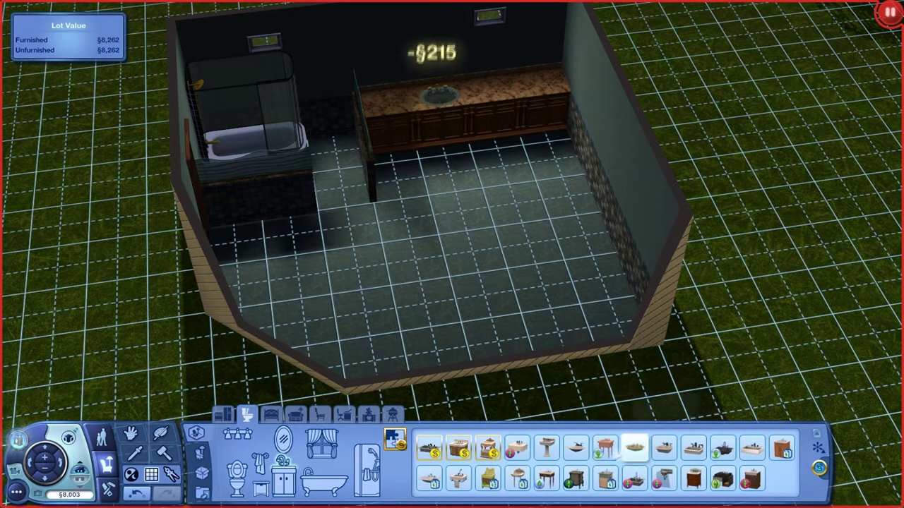
left_click(635, 448)
left_click(480, 106)
Step: Restyle the counter beside the half wall, giving its countertop the teal Rock & Stone pattern
scroll(501, 318, "up", 5)
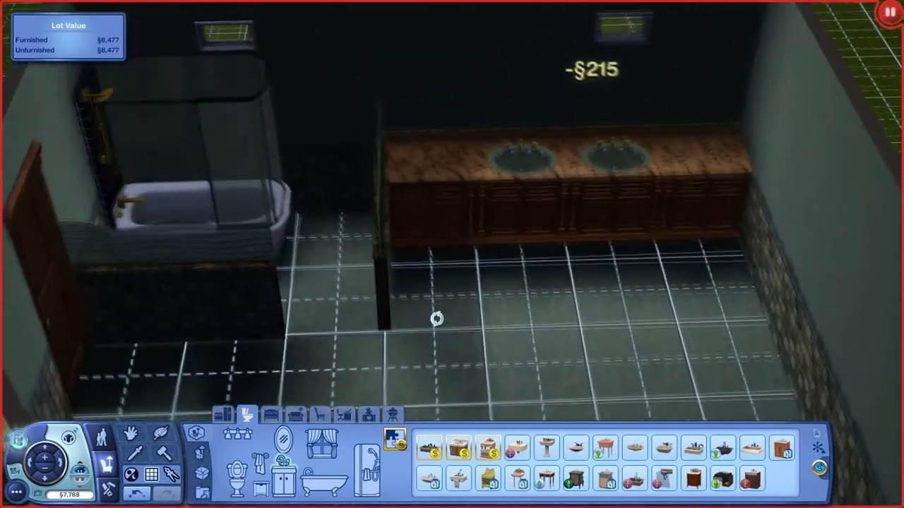
left_click_drag(437, 319, 436, 353)
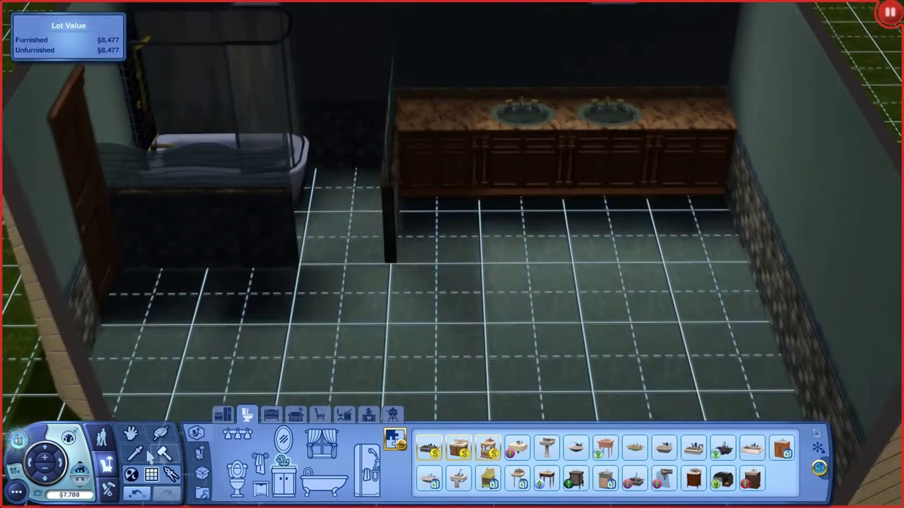
left_click(161, 433)
left_click(451, 104)
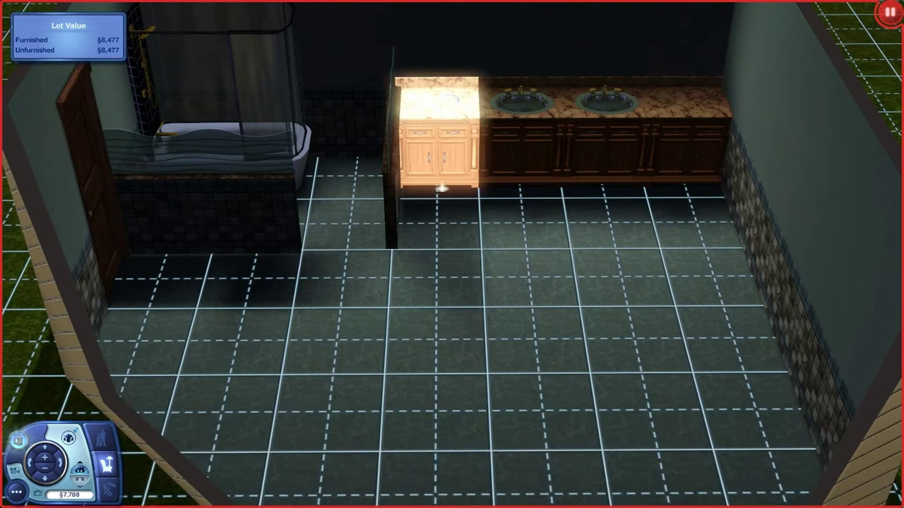
left_click(441, 189)
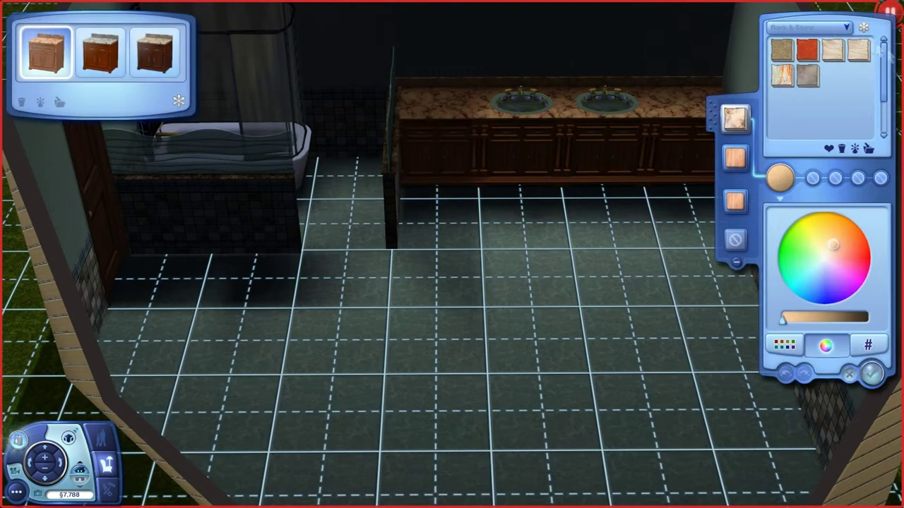
left_click(809, 125)
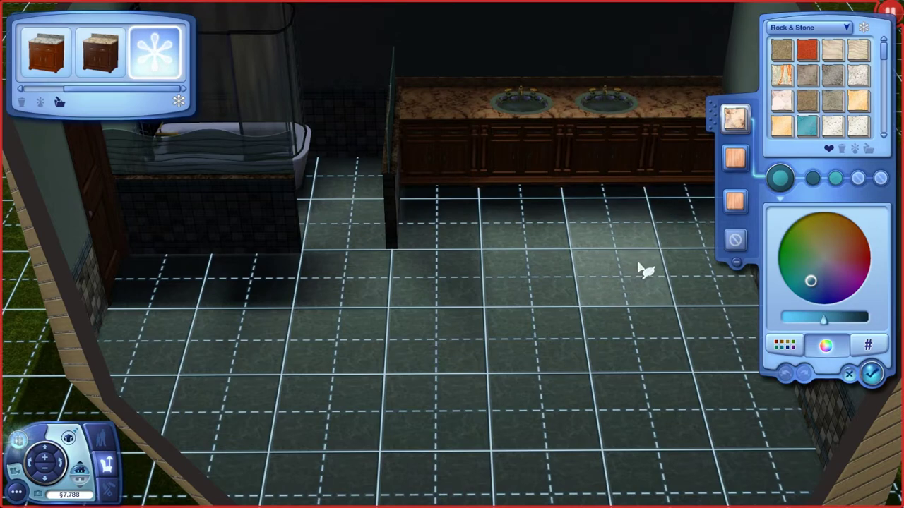
left_click_drag(721, 415, 621, 407)
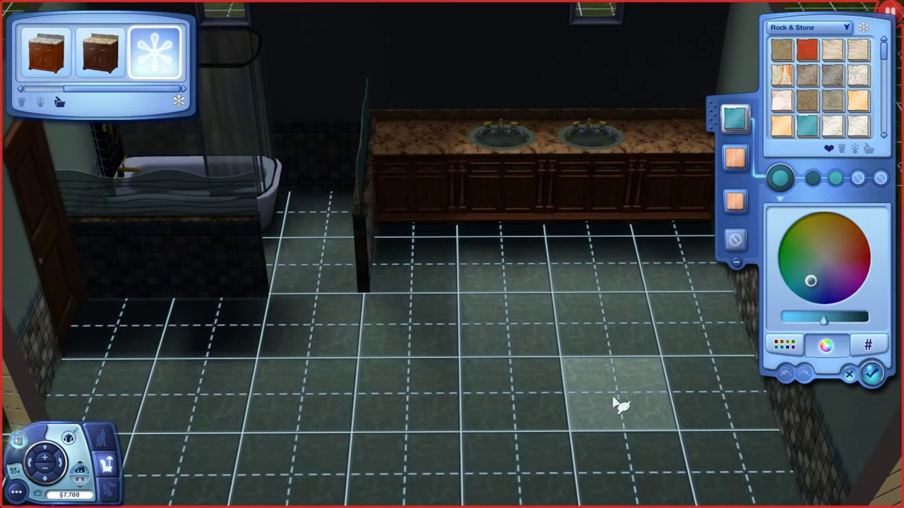